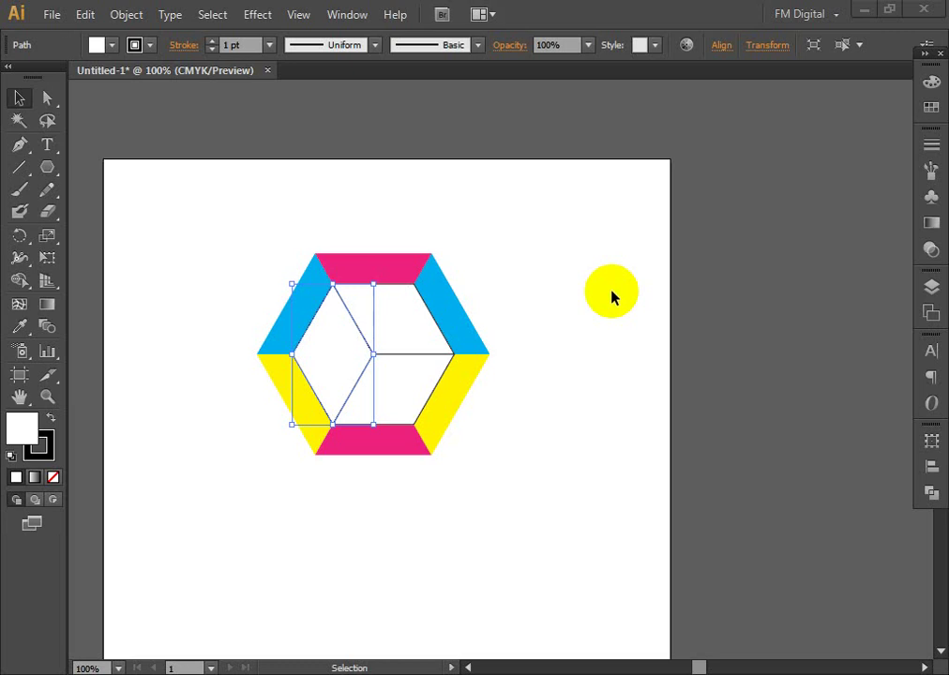
# Clear the artboard by cutting the entire existing multicoloured hexagon artwork.
pyautogui.click(521, 498)
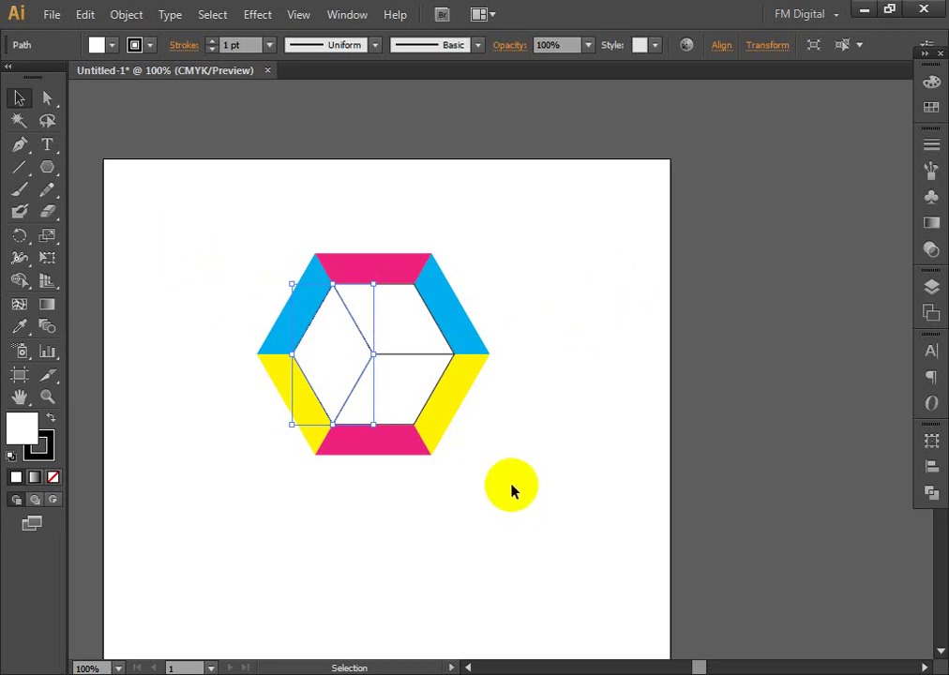
pyautogui.click(156, 249)
pyautogui.moveTo(210, 231); pyautogui.dragTo(608, 539)
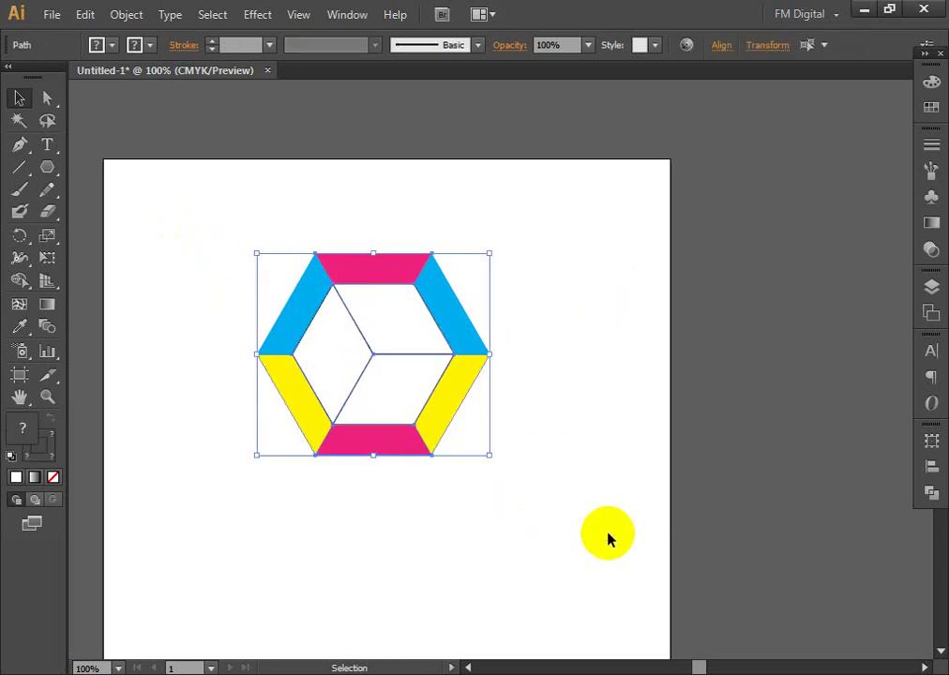
pyautogui.hotkey('ctrl', 'x')
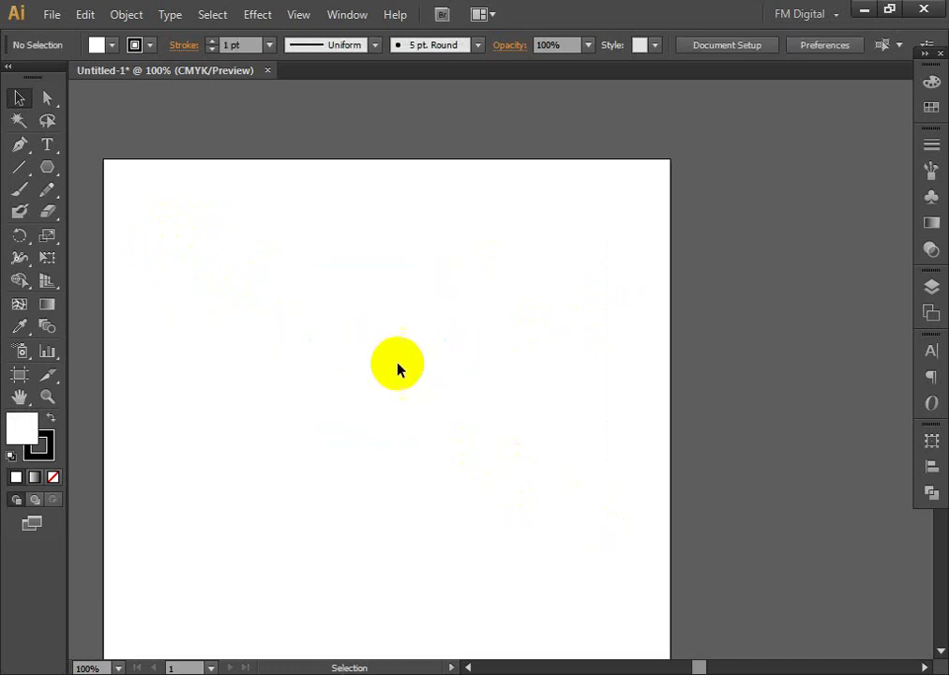
# Draw an upright hexagon centred at about X 2.74 in, Y 2.19 in with the Polygon tool.
pyautogui.click(48, 167)
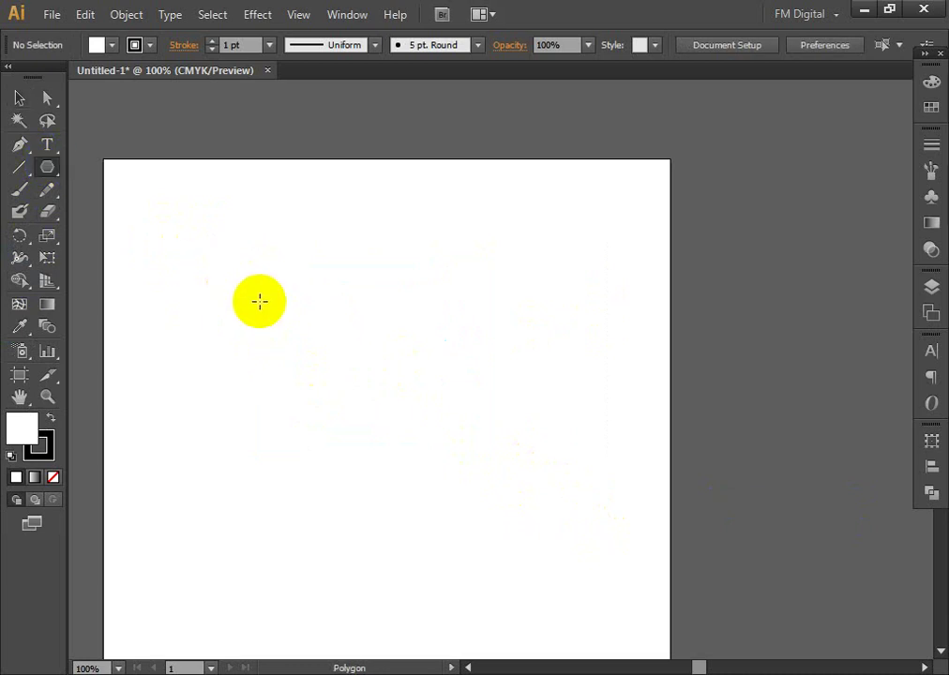
pyautogui.click(285, 305)
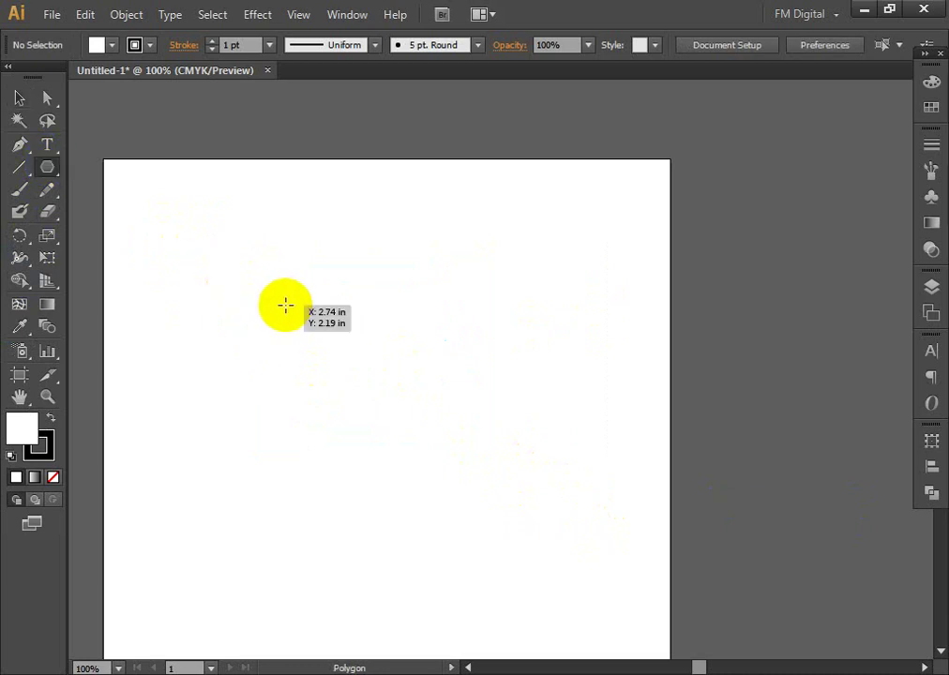
pyautogui.moveTo(285, 305); pyautogui.dragTo(393, 394)
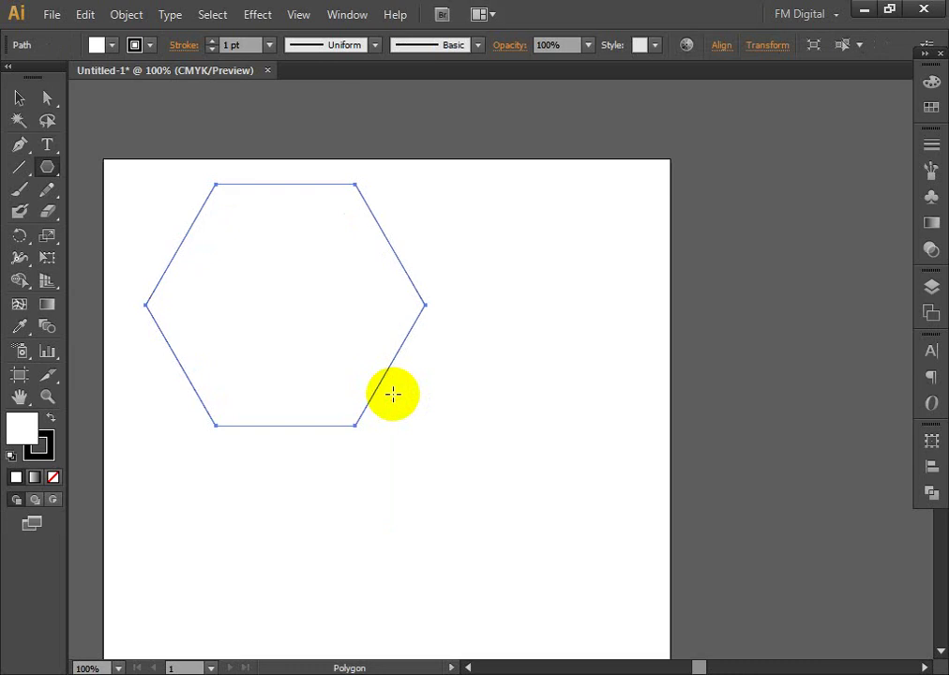
pyautogui.click(20, 98)
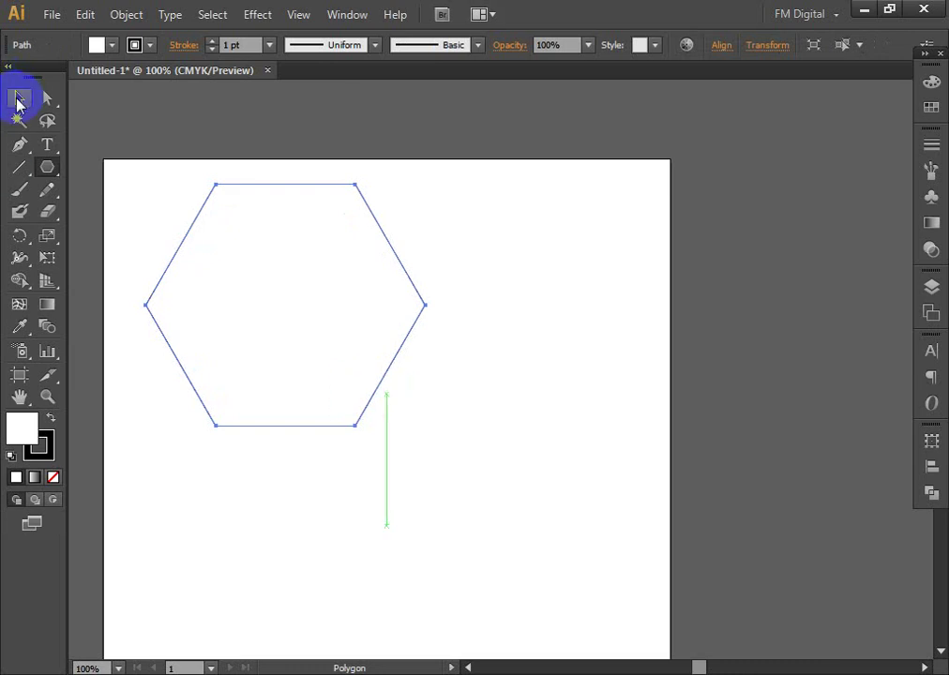
pyautogui.press('a')
pyautogui.press('v')
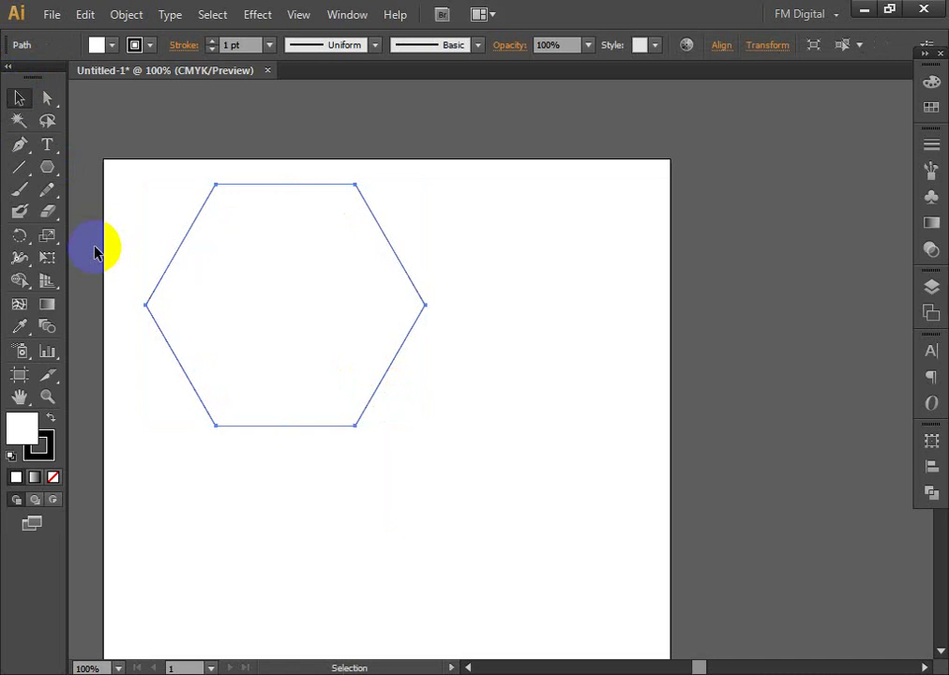
# Paste a copy of the hexagon in front and shrink it proportionally about its centre to form an inner hexagon.
pyautogui.click(85, 15)
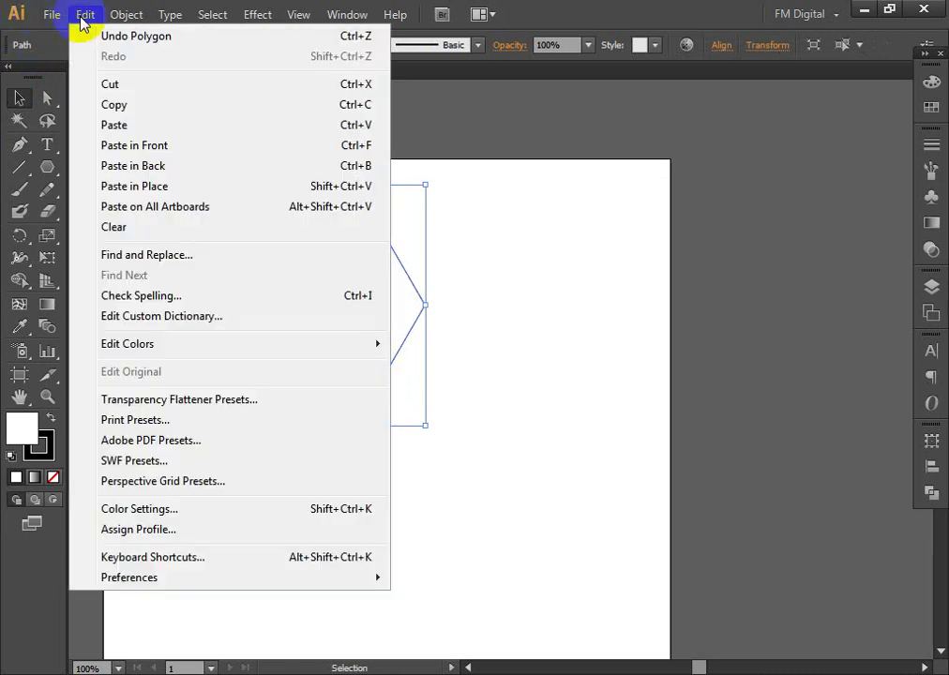
pyautogui.click(131, 108)
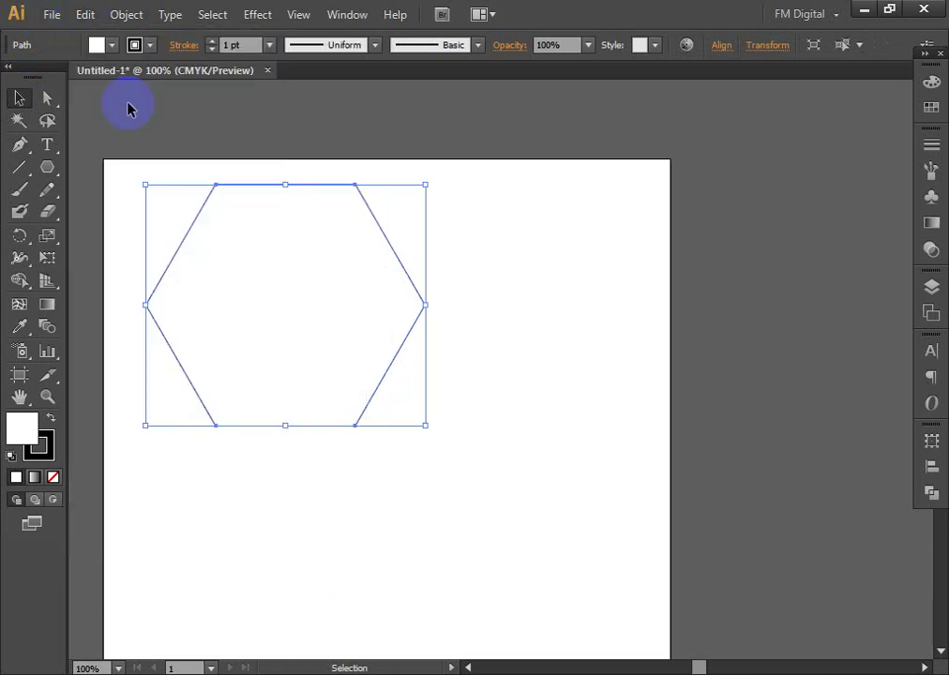
pyautogui.click(122, 16)
pyautogui.click(122, 16)
pyautogui.click(83, 16)
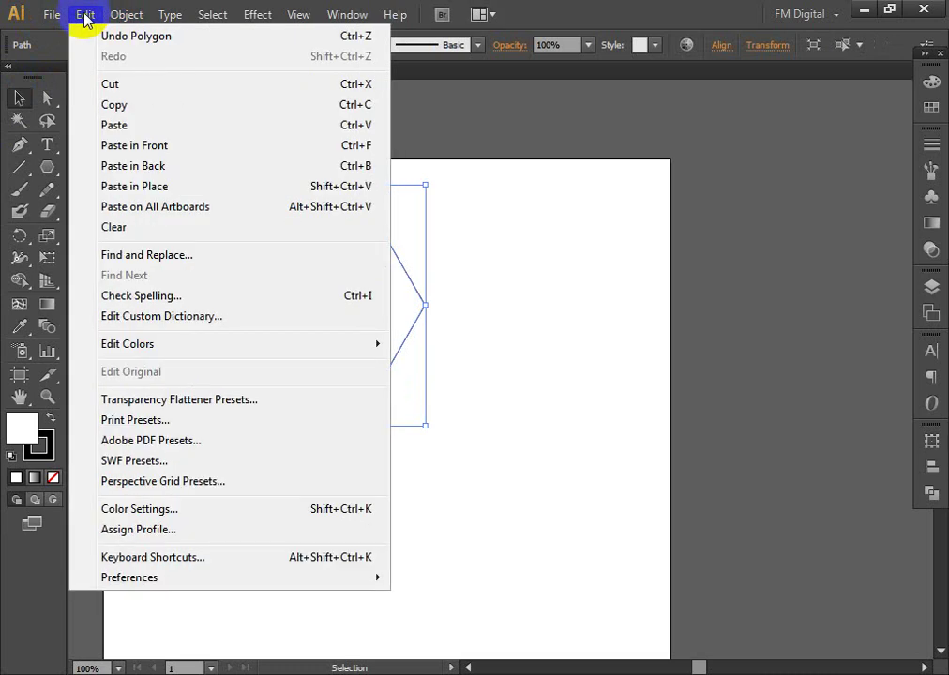
pyautogui.click(164, 146)
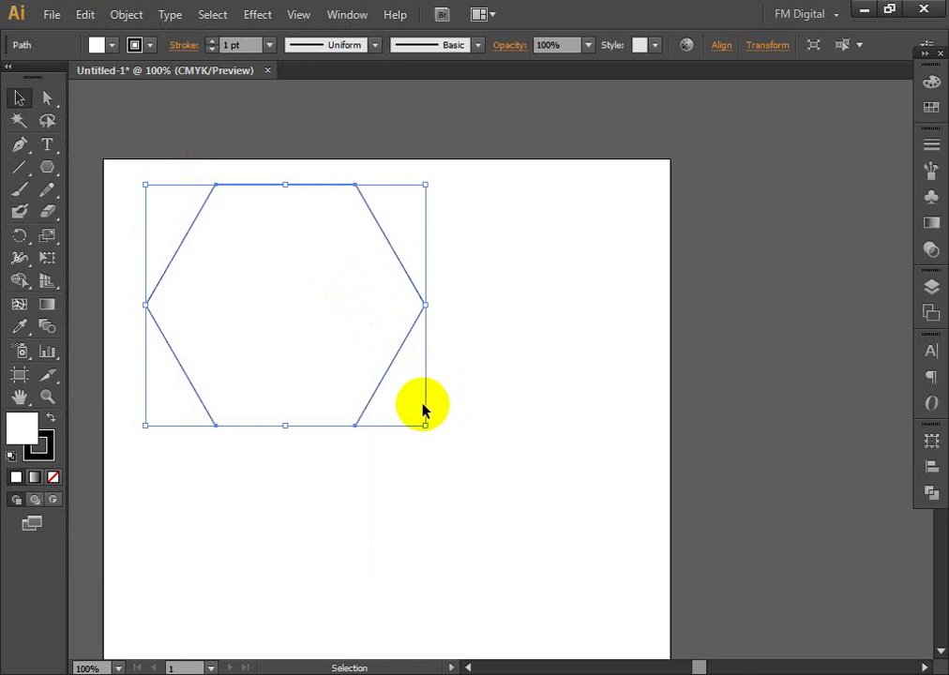
pyautogui.moveTo(424, 423); pyautogui.dragTo(405, 398)
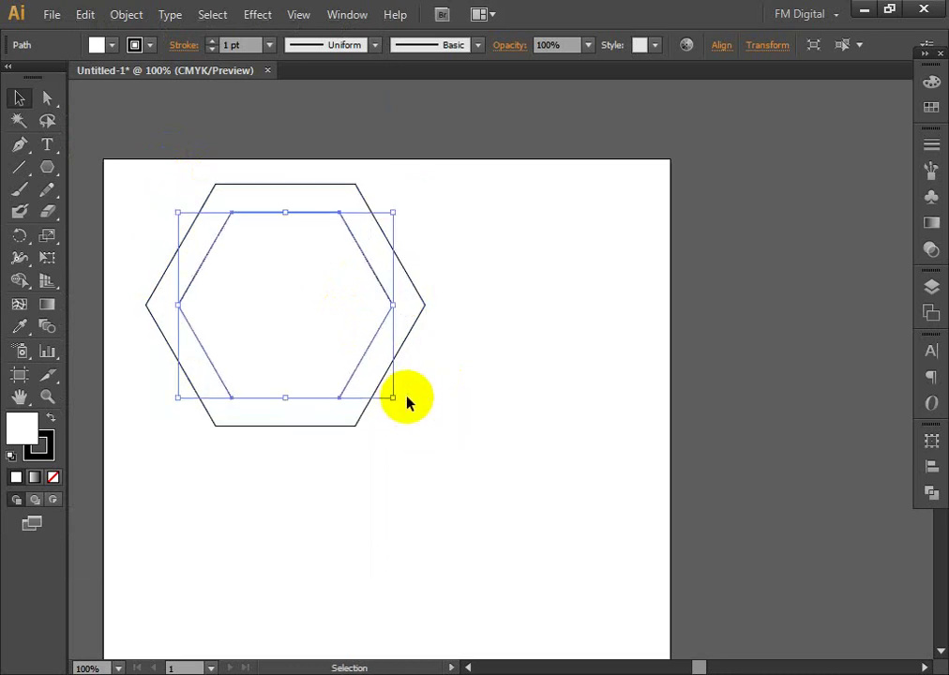
pyautogui.click(462, 408)
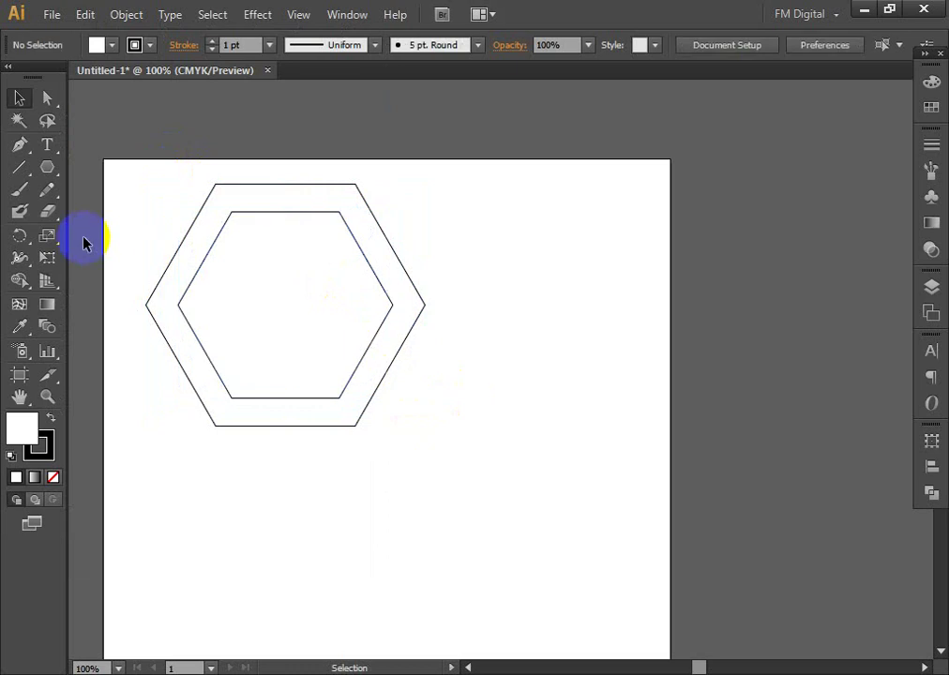
# Draw a horizontal line through the middle of both hexagons, extending past their outer corners on each side.
pyautogui.click(20, 169)
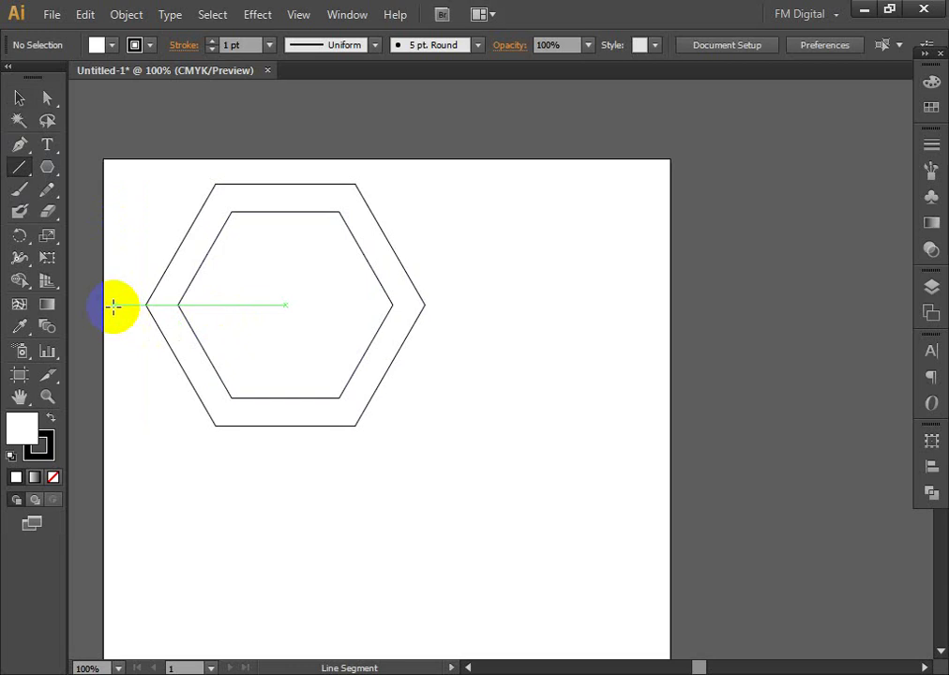
pyautogui.moveTo(113, 305); pyautogui.dragTo(469, 307)
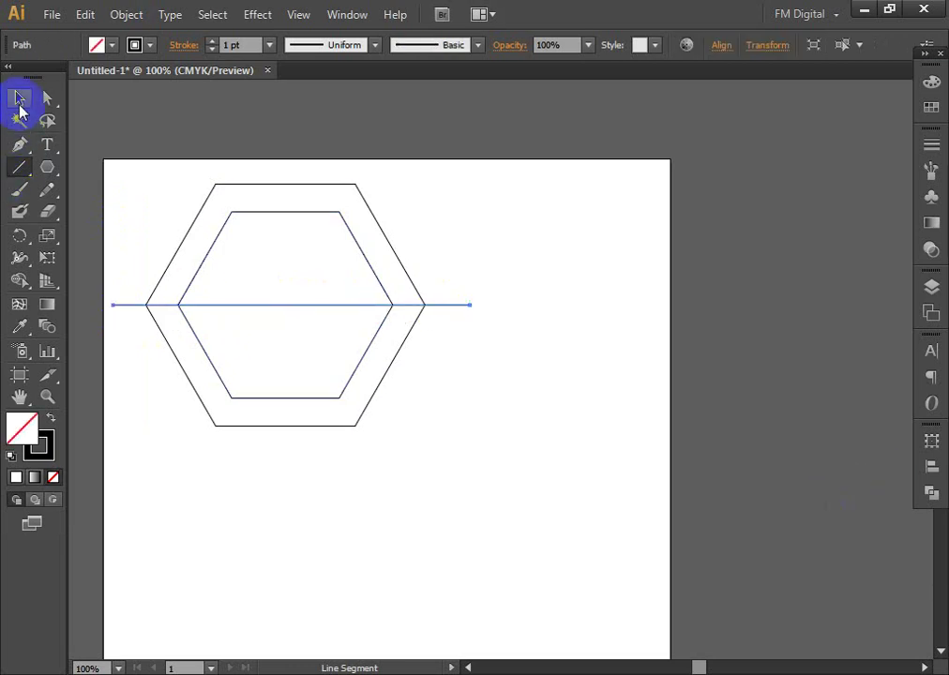
pyautogui.click(20, 100)
# Align the line and both hexagons to each other on their horizontal and vertical centres.
pyautogui.moveTo(154, 179); pyautogui.dragTo(424, 481)
pyautogui.click(931, 466)
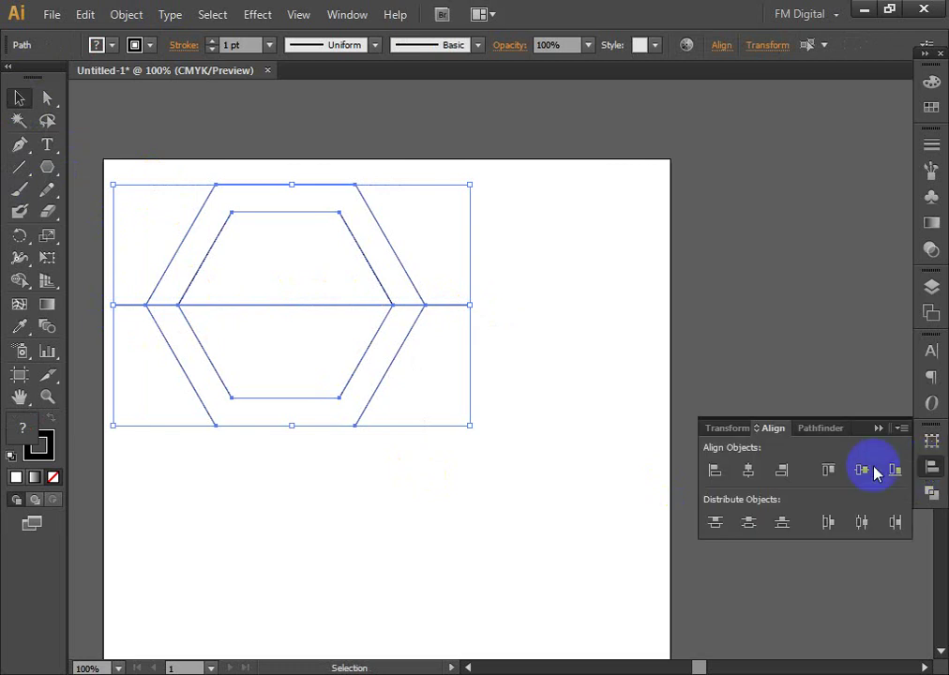
pyautogui.click(748, 471)
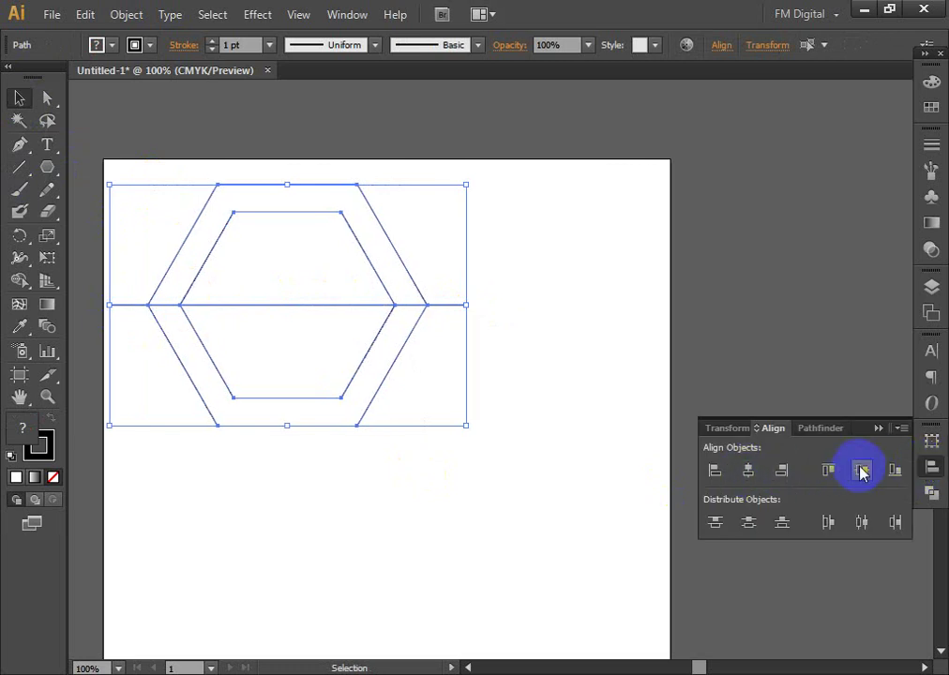
pyautogui.click(749, 472)
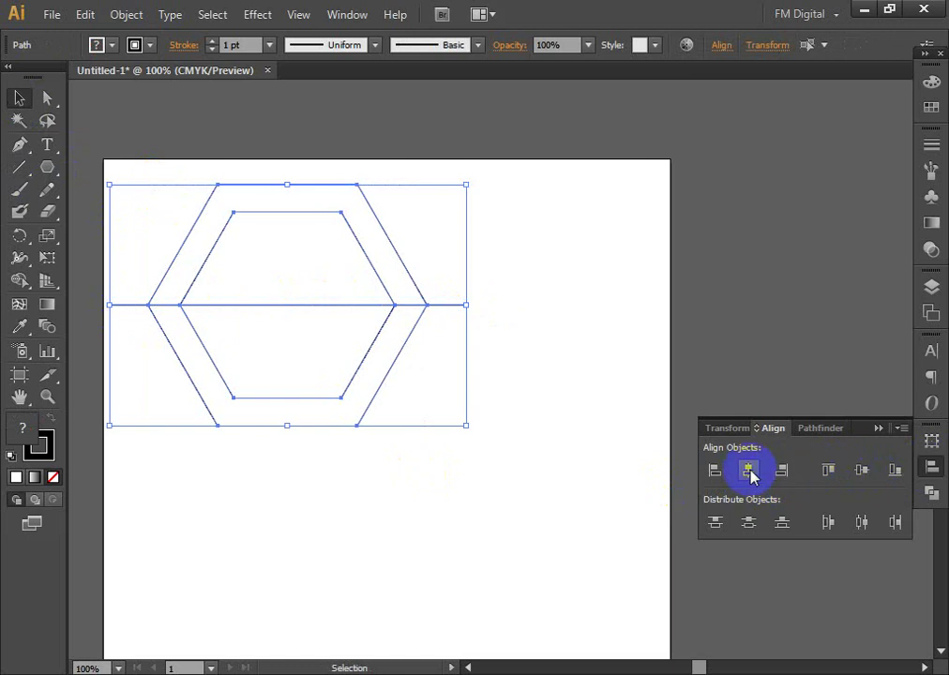
pyautogui.click(444, 461)
# Copy the horizontal line and paste the duplicate in front, exactly over the original.
pyautogui.click(449, 313)
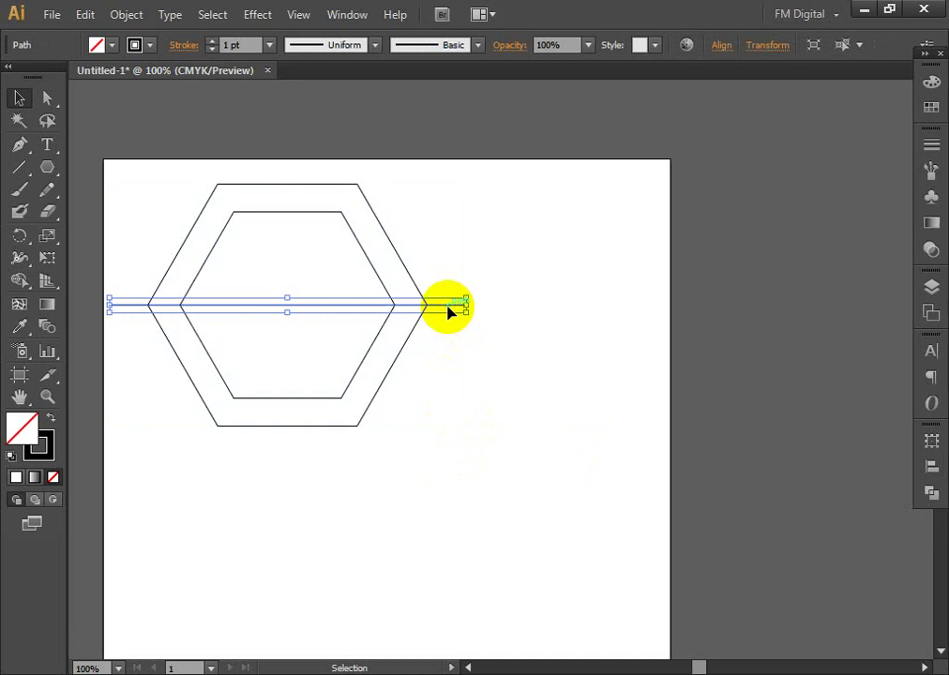
pyautogui.click(83, 14)
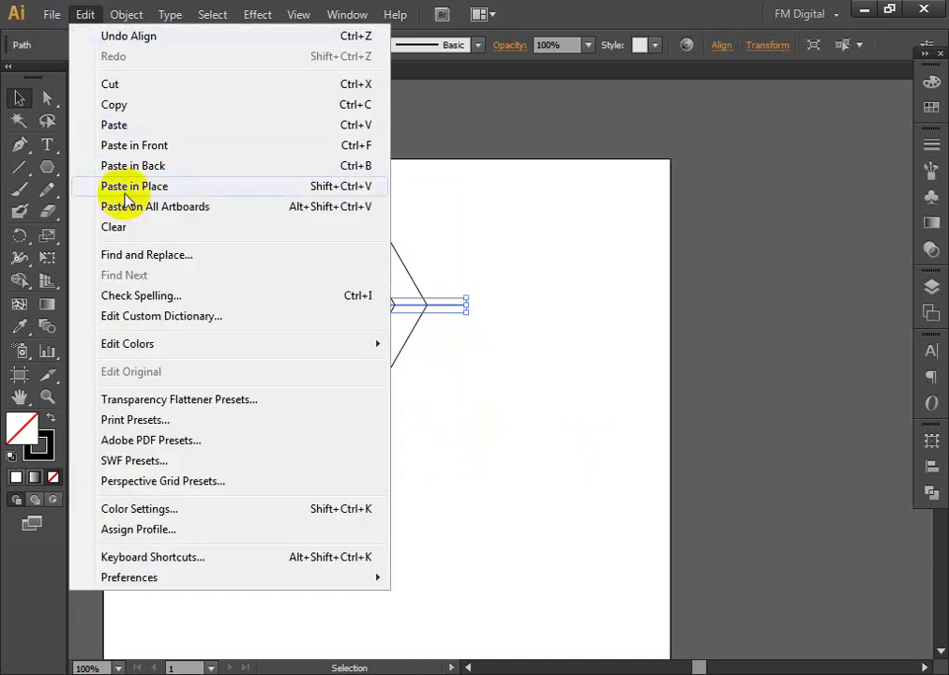
pyautogui.click(114, 105)
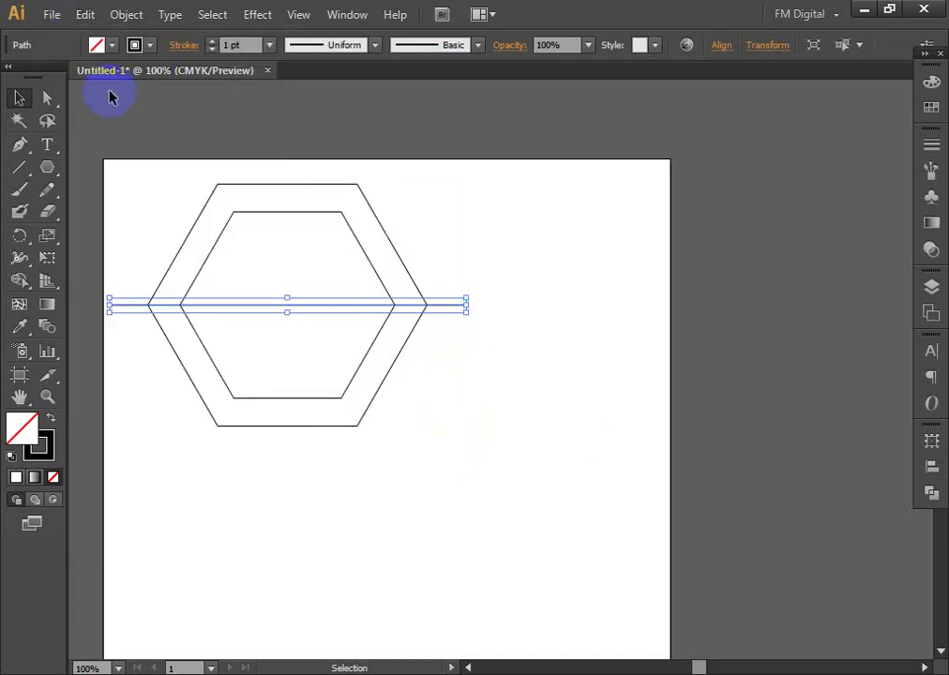
pyautogui.click(86, 15)
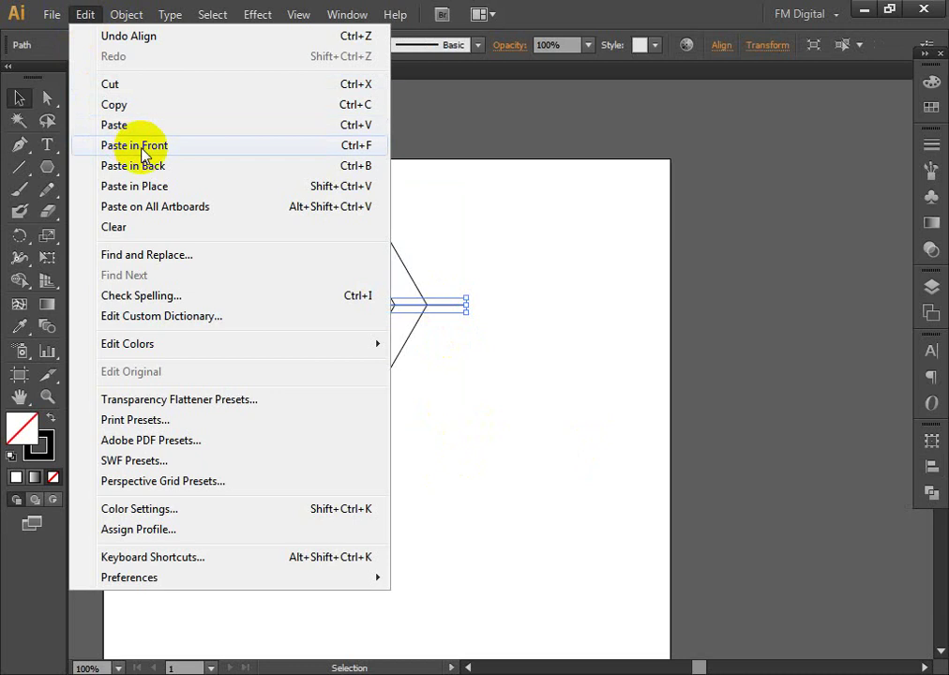
pyautogui.click(142, 155)
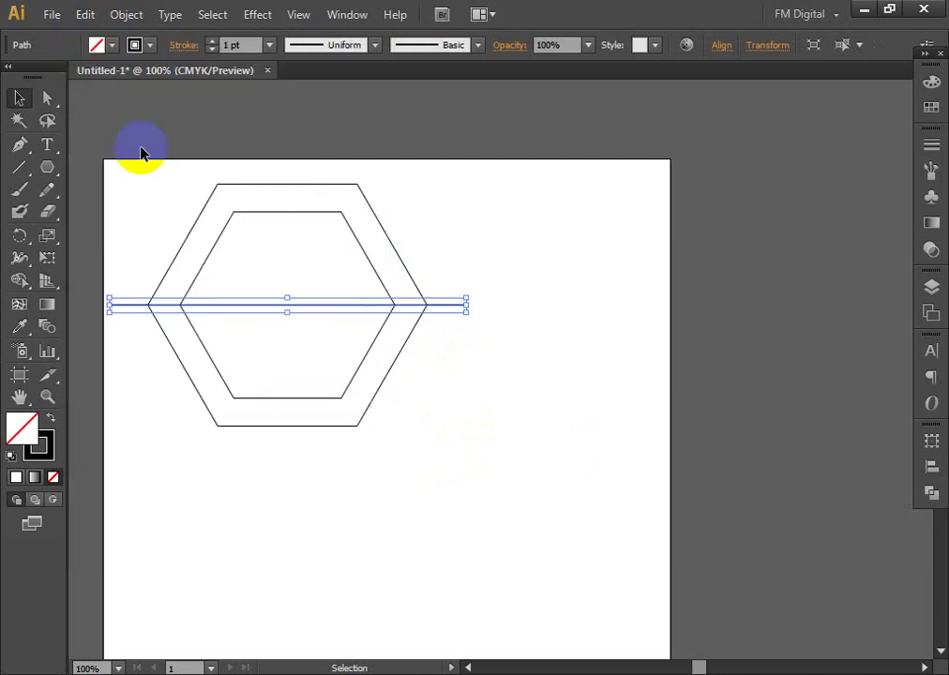
# Rotate the duplicated line by -300° so it crosses the hexagons diagonally through opposite corners.
pyautogui.rightClick(386, 308)
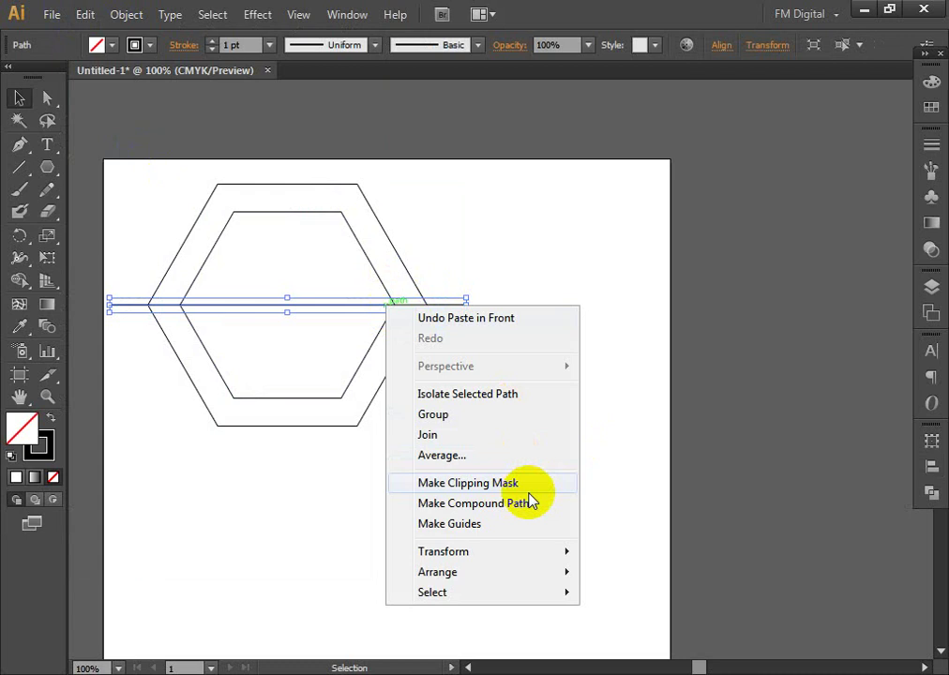
pyautogui.moveTo(517, 558)
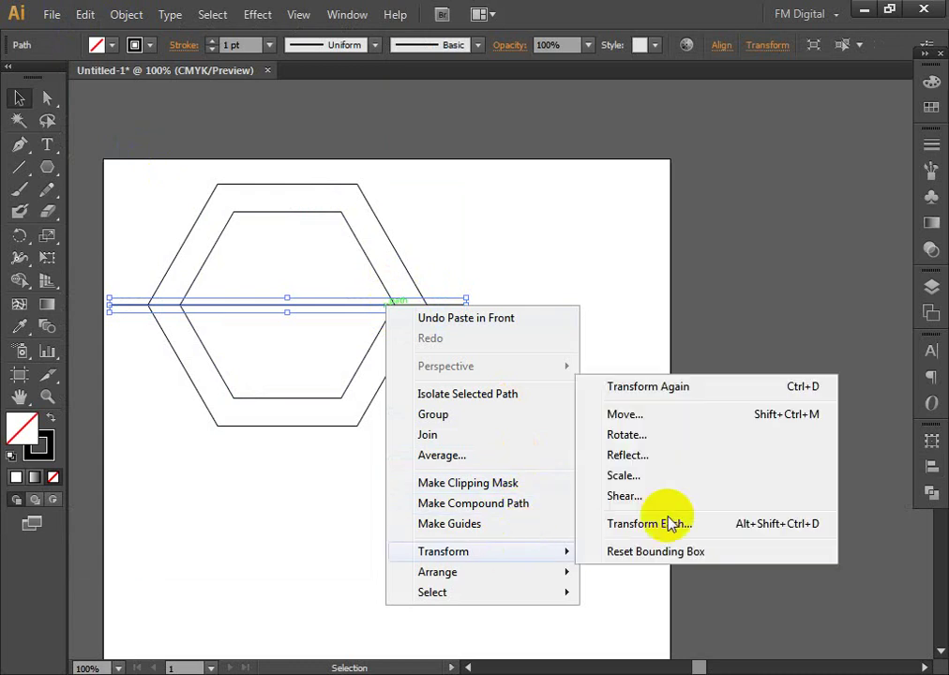
pyautogui.click(665, 435)
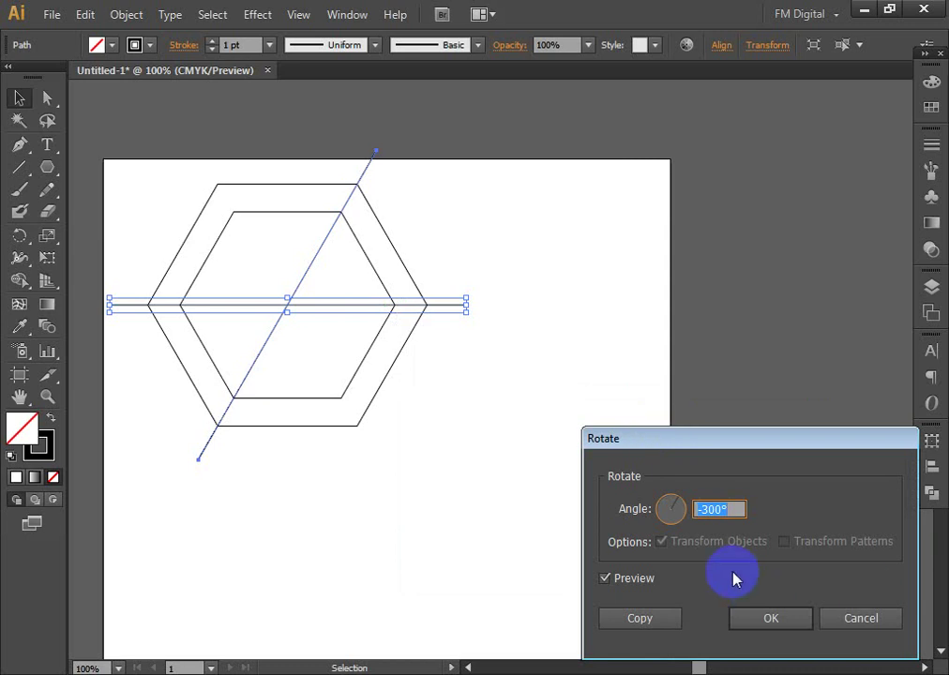
pyautogui.click(780, 621)
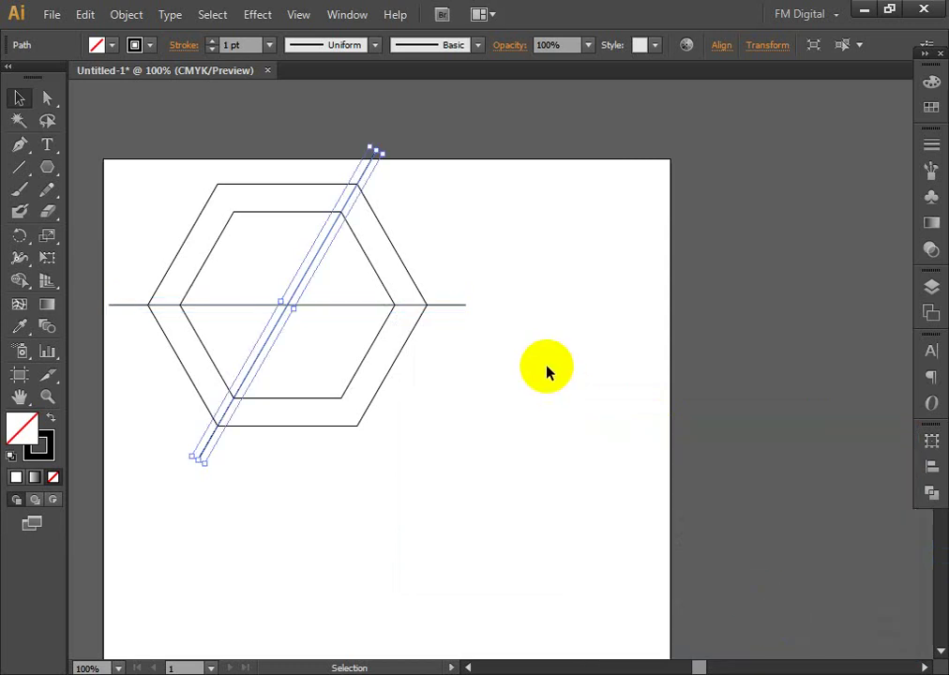
pyautogui.click(450, 307)
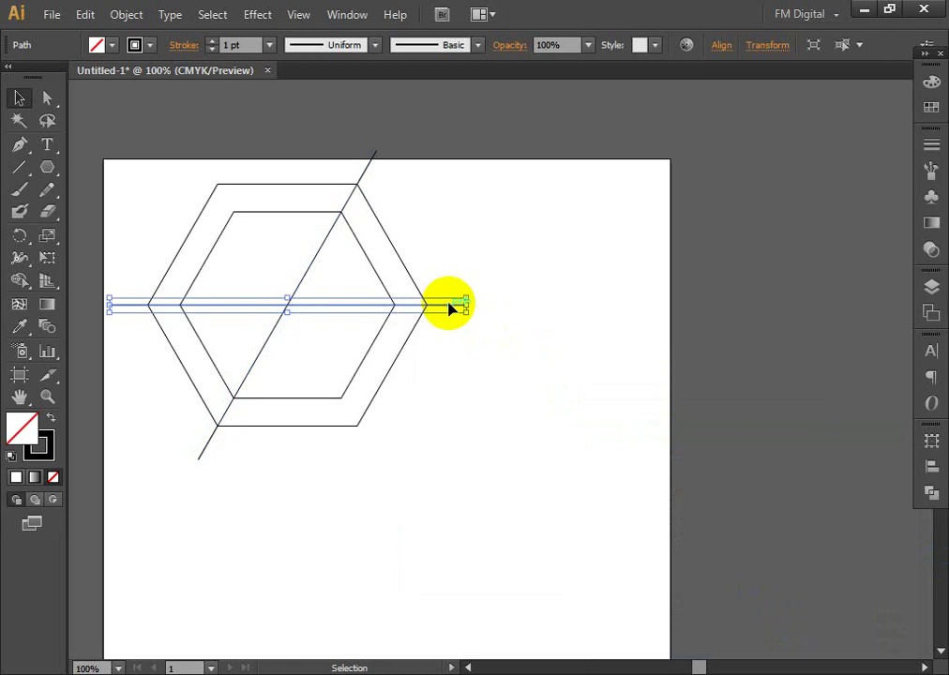
pyautogui.click(85, 16)
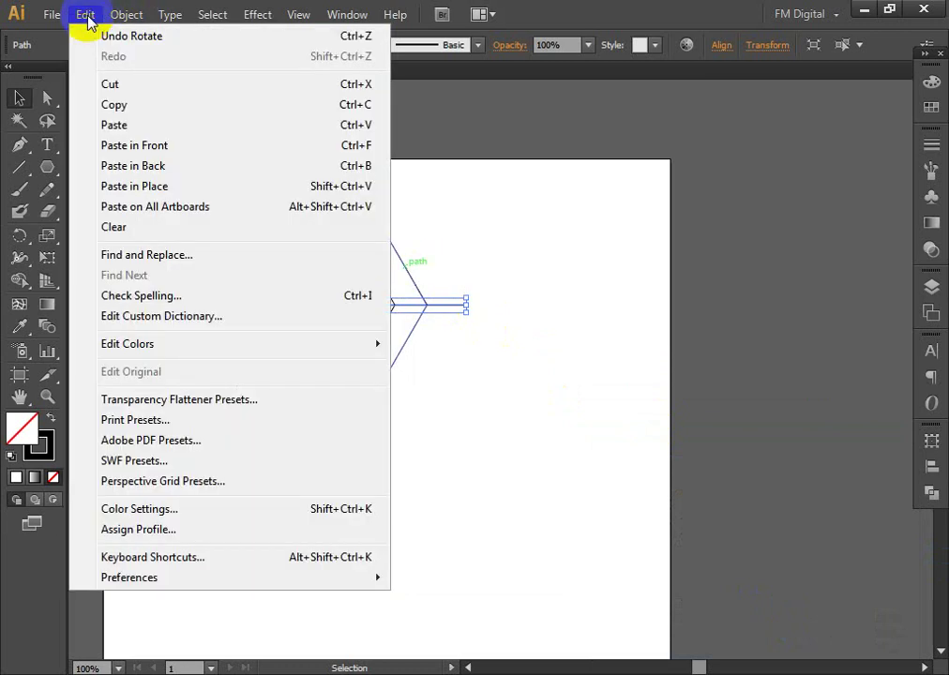
pyautogui.click(126, 104)
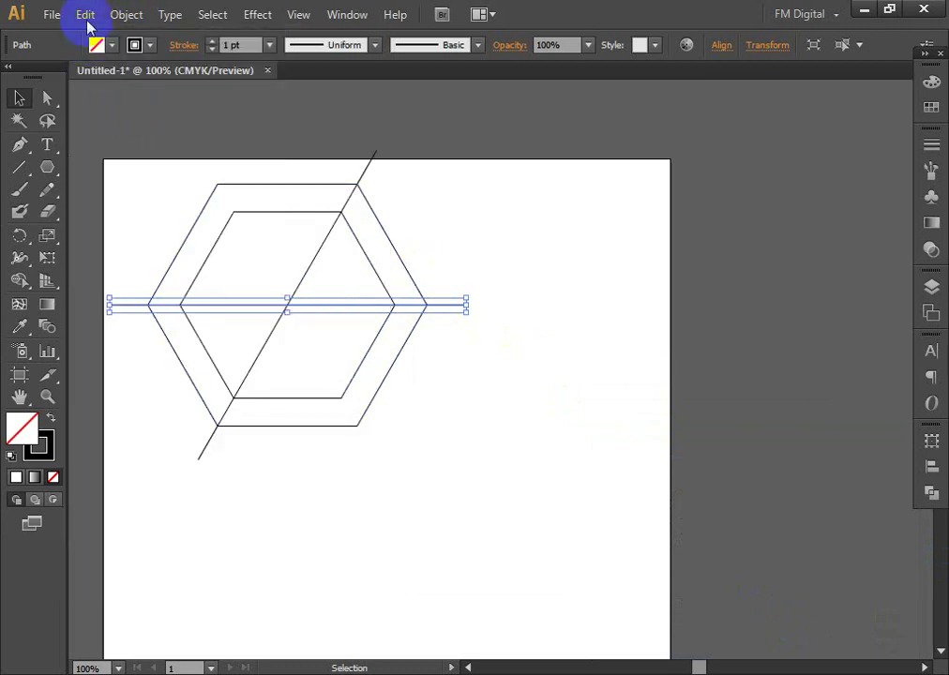
pyautogui.click(86, 16)
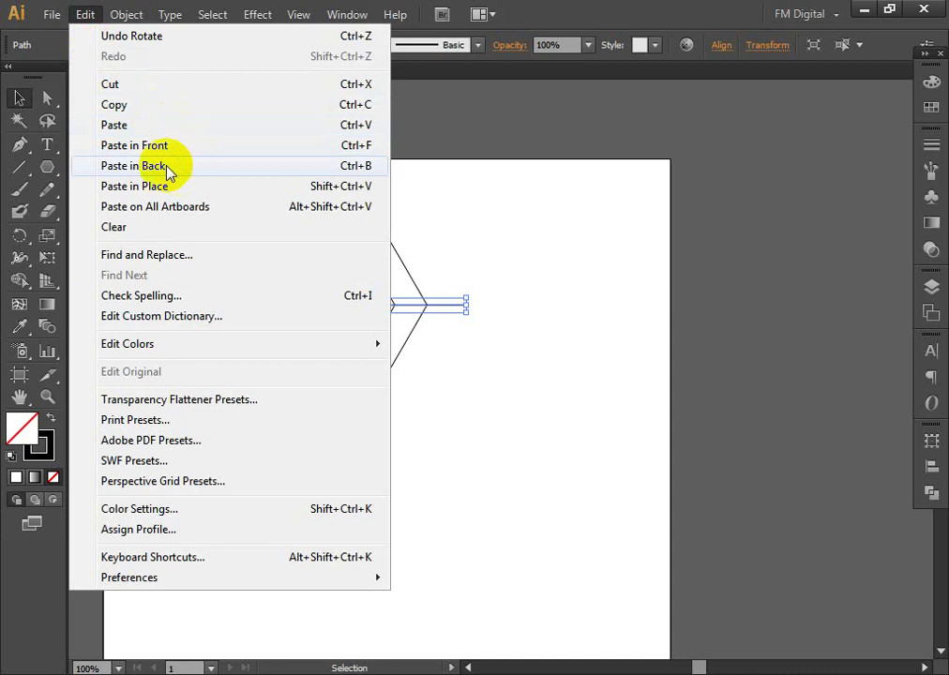
pyautogui.click(128, 125)
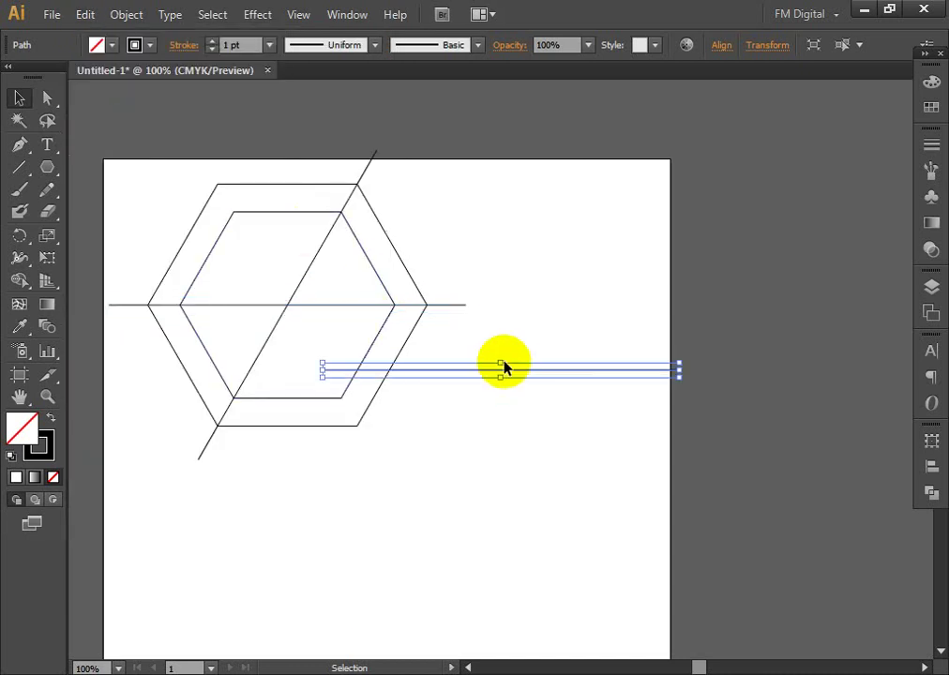
pyautogui.press('Delete')
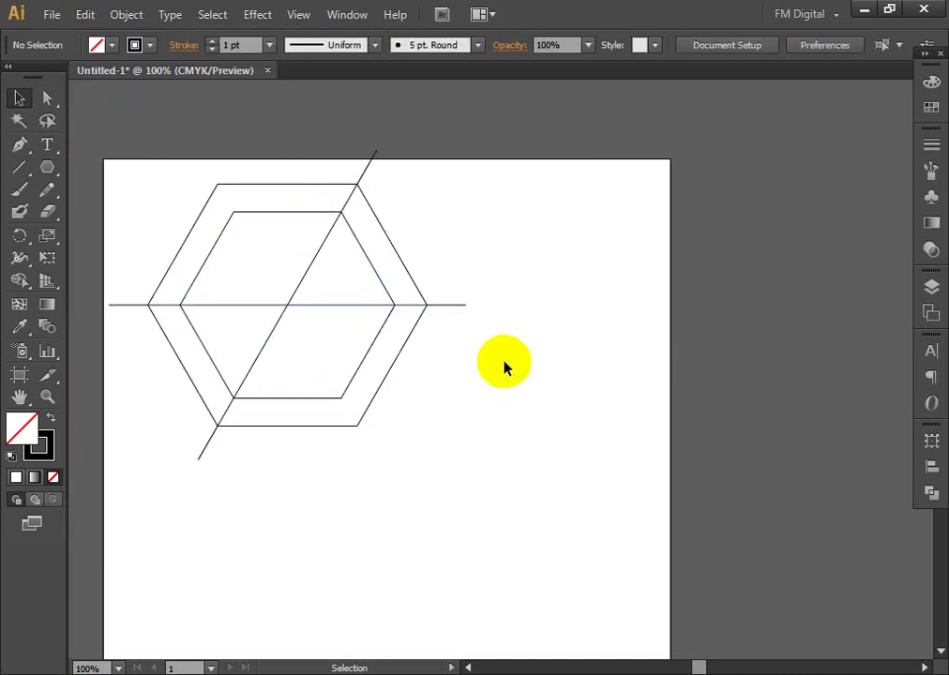
# Copy the horizontal line again and paste a second duplicate directly in front of it.
pyautogui.click(453, 305)
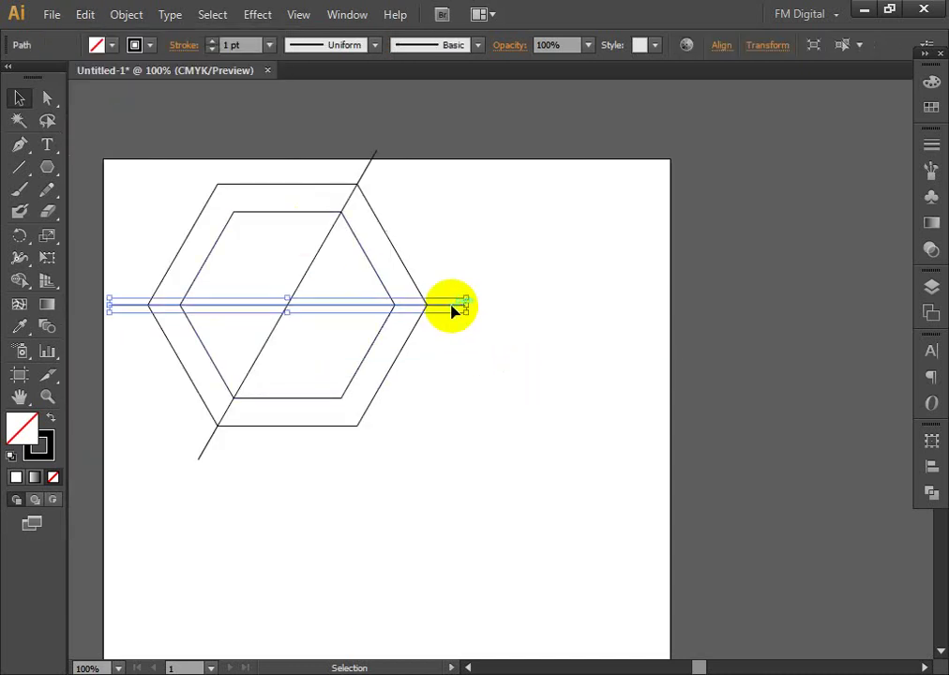
pyautogui.click(85, 16)
pyautogui.click(103, 102)
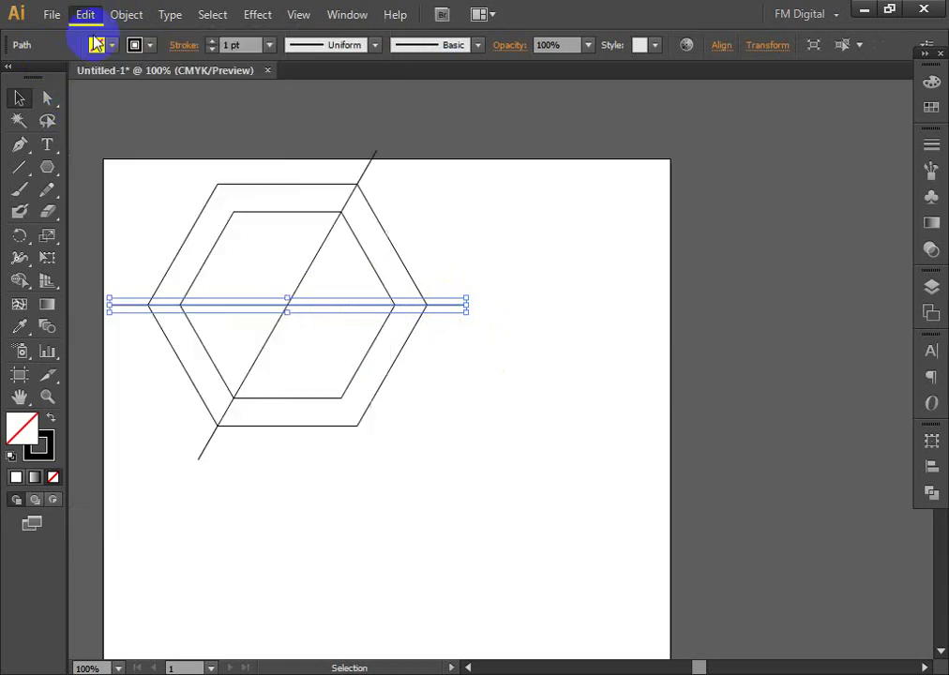
pyautogui.click(84, 15)
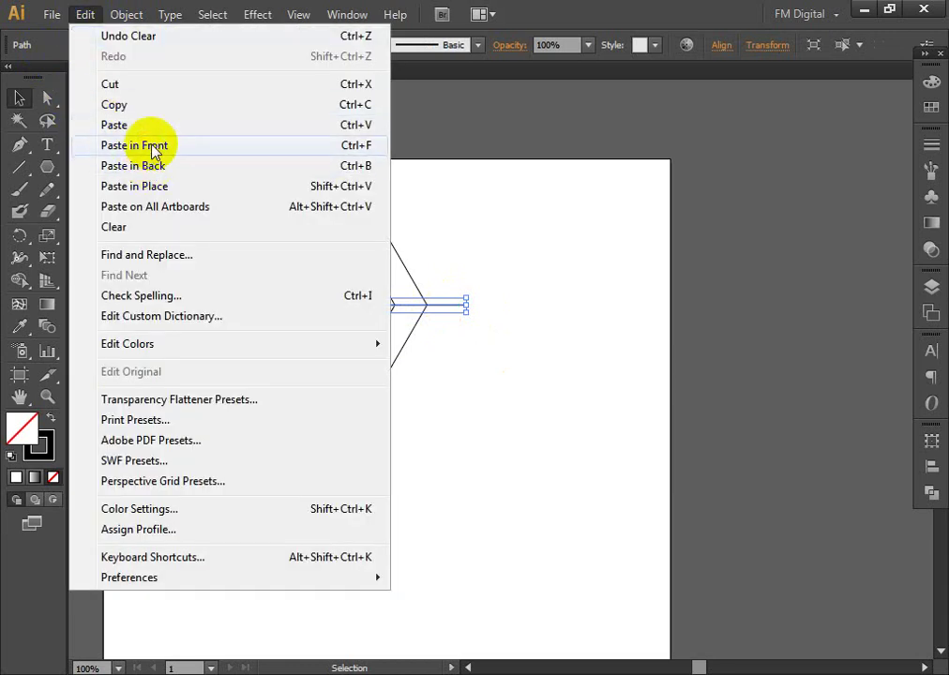
pyautogui.click(152, 147)
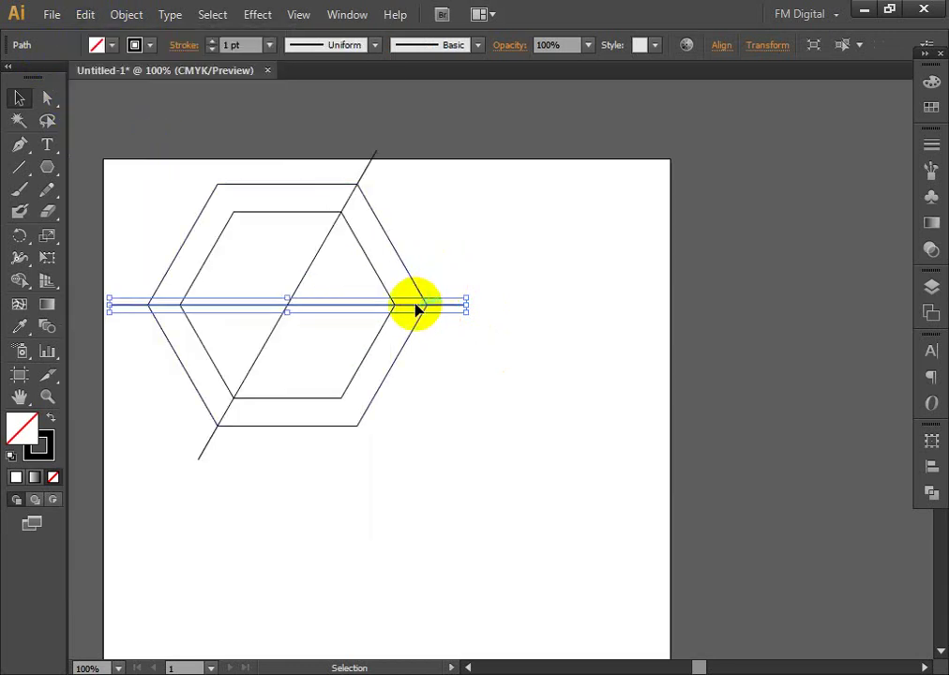
# Rotate the new duplicate line by 300° so it runs through the remaining pair of opposite hexagon corners.
pyautogui.rightClick(419, 311)
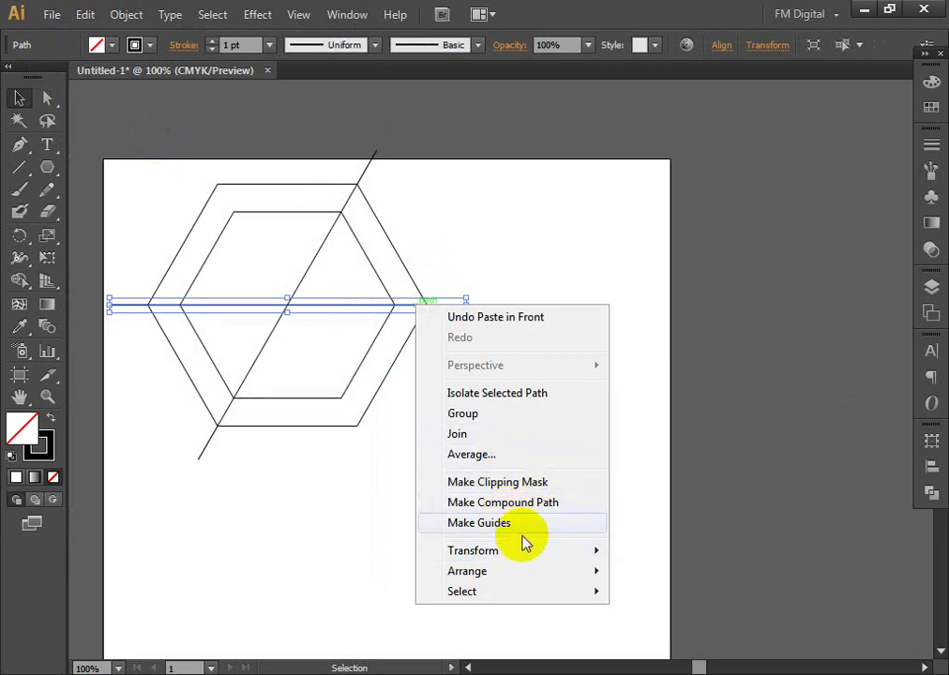
pyautogui.moveTo(524, 553)
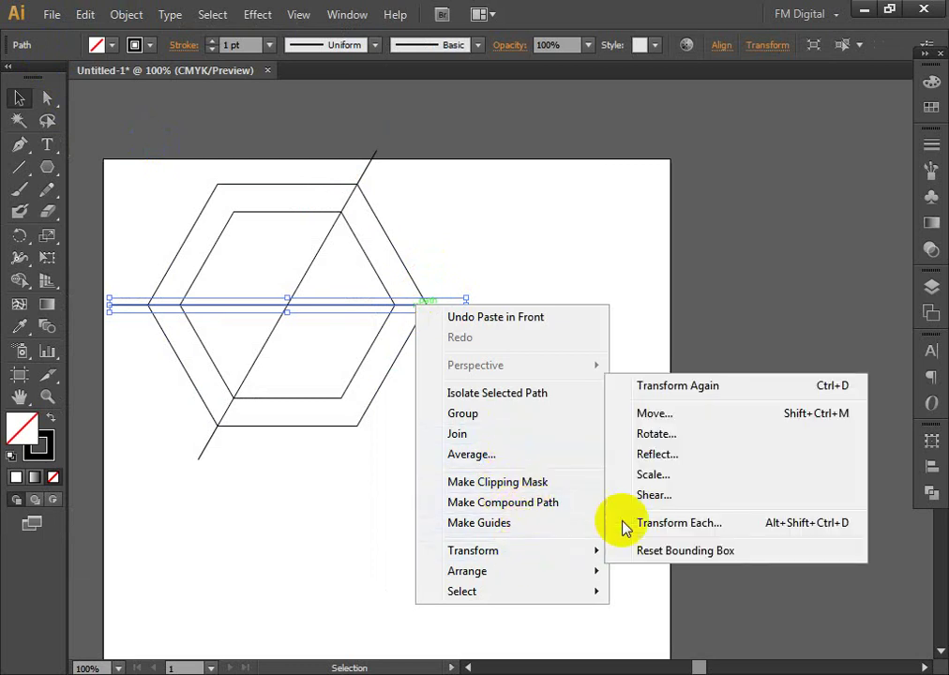
pyautogui.click(676, 436)
pyautogui.click(706, 509)
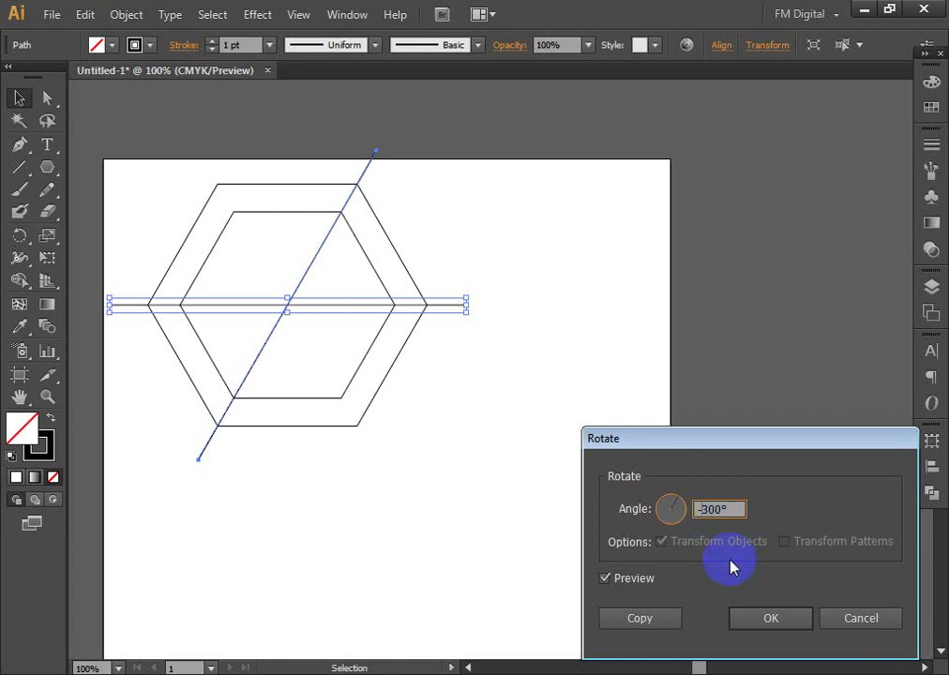
pyautogui.press('BackSpace')
pyautogui.hotkey('alt', 'c')
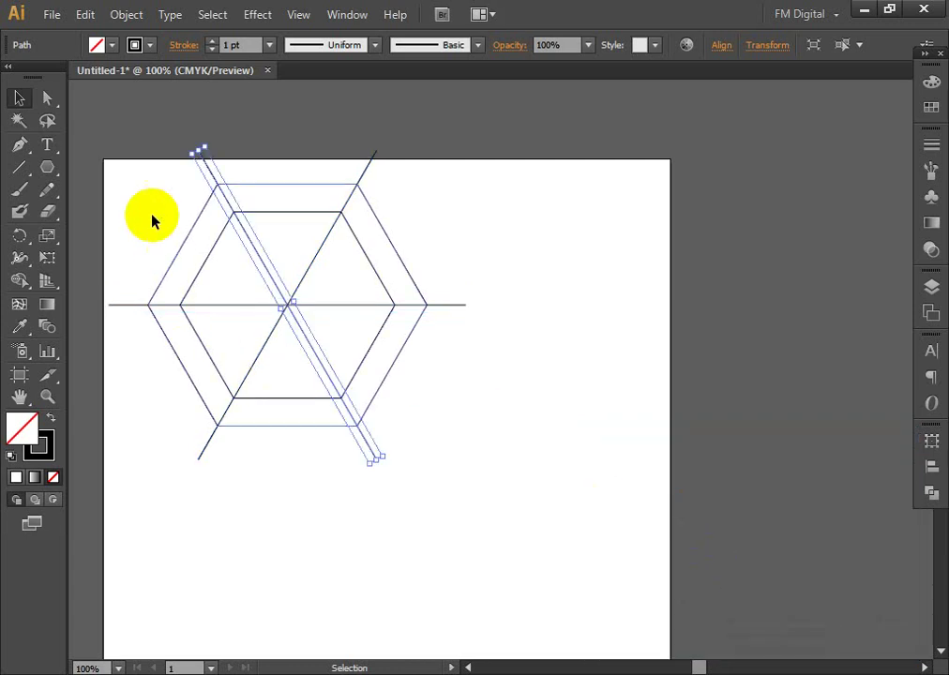
# Divide both hexagons along the three crossing lines with the Pathfinder Divide operation.
pyautogui.moveTo(142, 193); pyautogui.dragTo(450, 501)
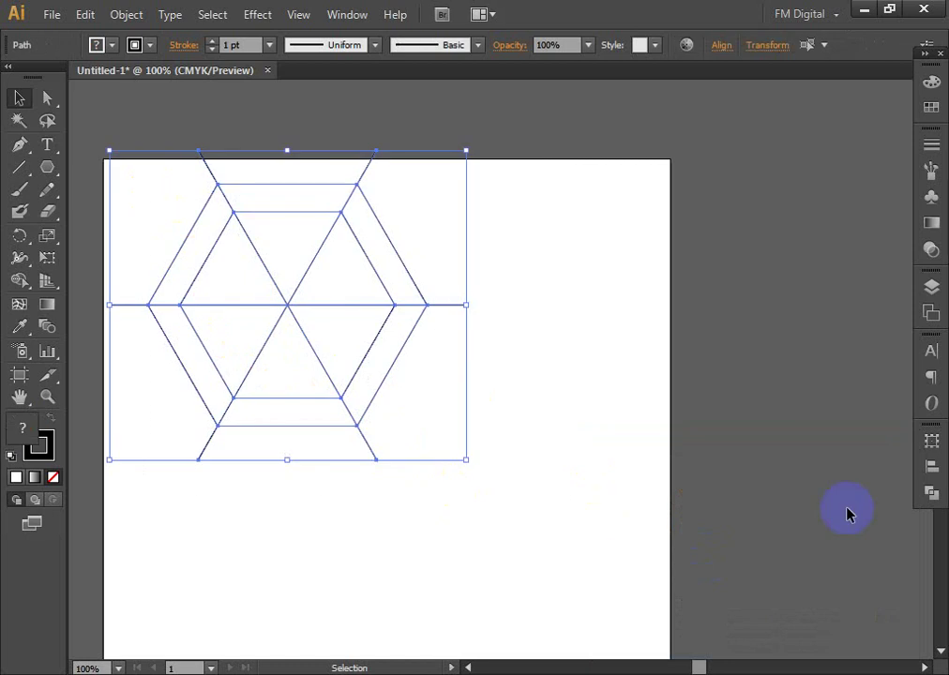
pyautogui.click(931, 492)
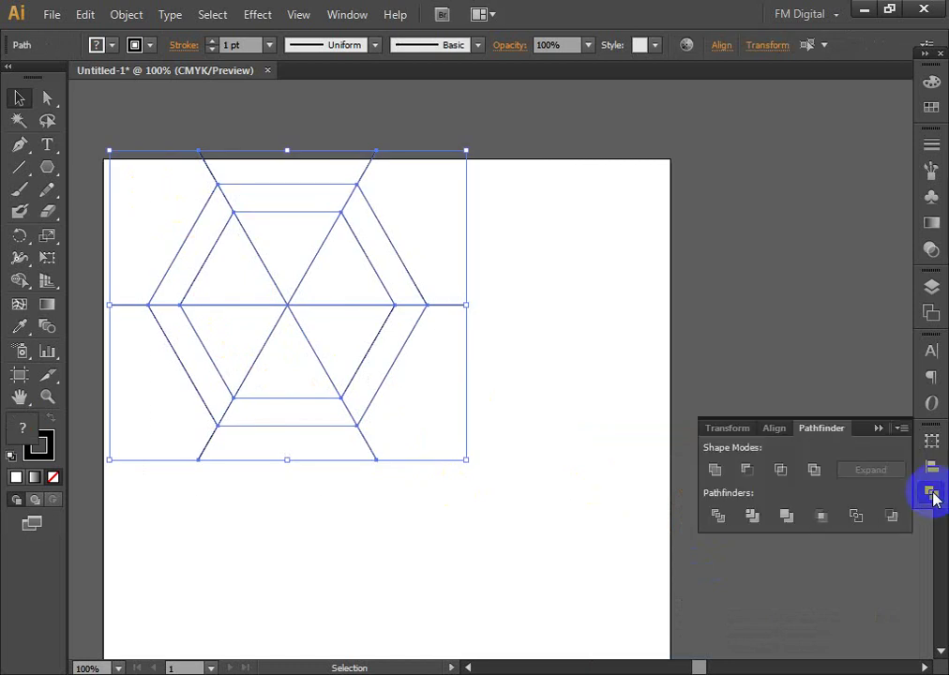
pyautogui.click(718, 517)
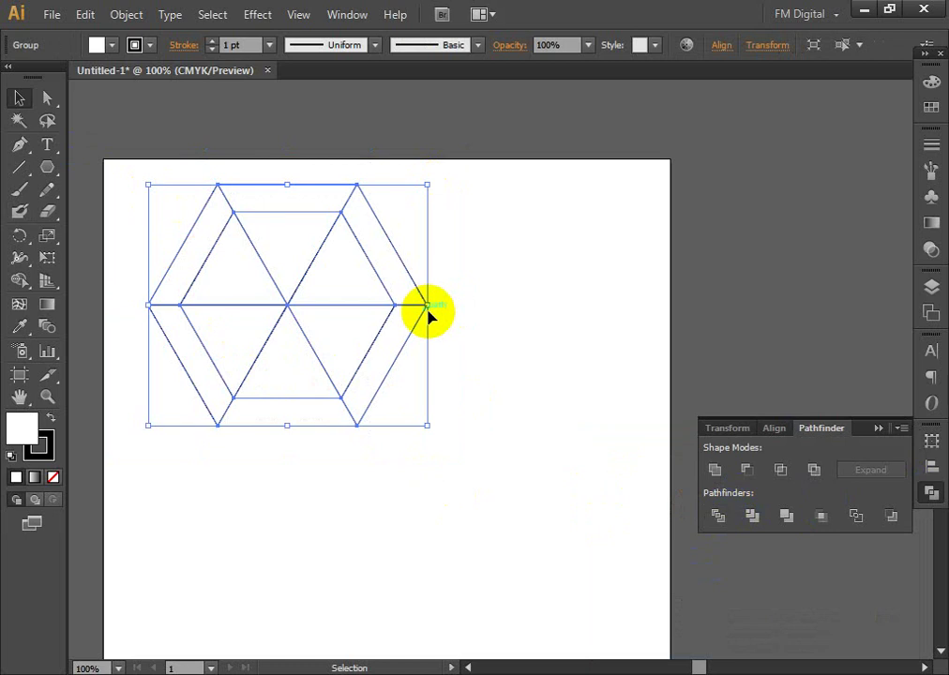
# Ungroup the divided hexagon so that each piece can be selected separately.
pyautogui.click(474, 324)
pyautogui.click(311, 273)
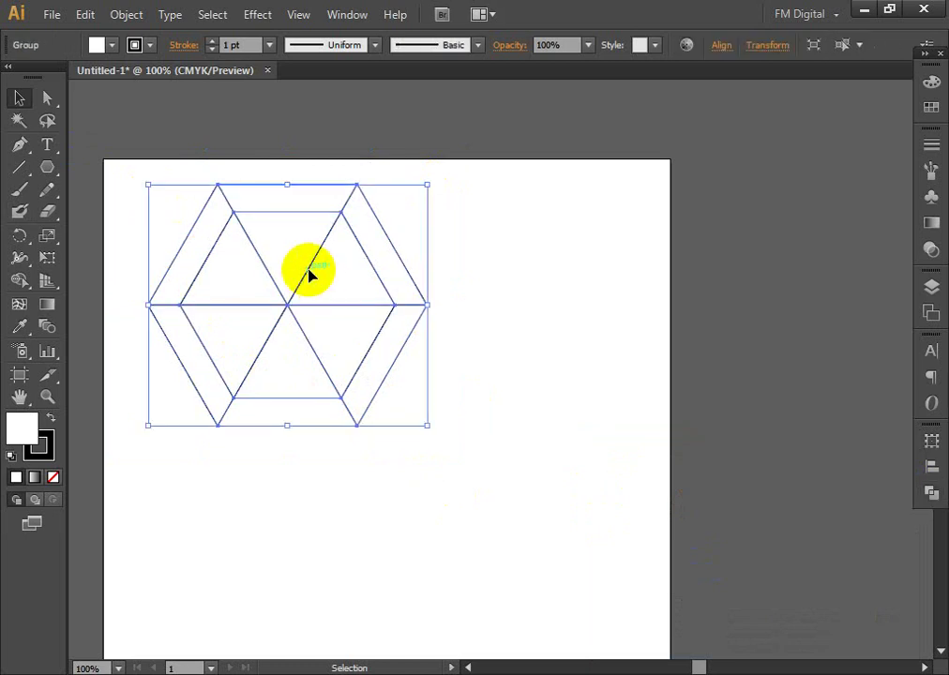
pyautogui.rightClick(311, 273)
pyautogui.click(371, 382)
pyautogui.click(483, 451)
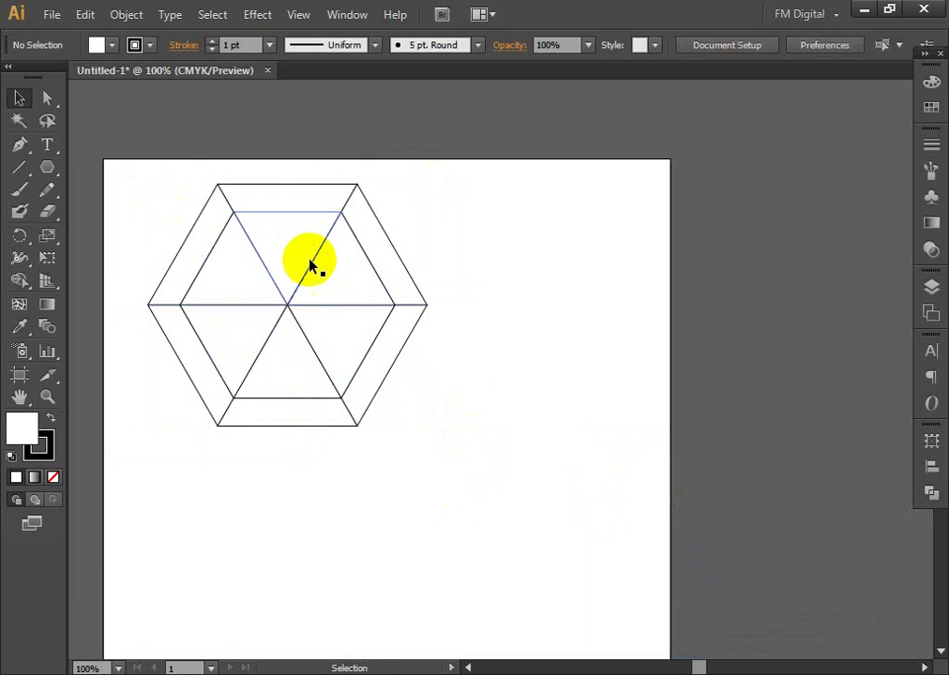
# Merge the upper-right and lower-right inner triangles into one rhombus with the Shape Builder tool.
pyautogui.click(313, 261)
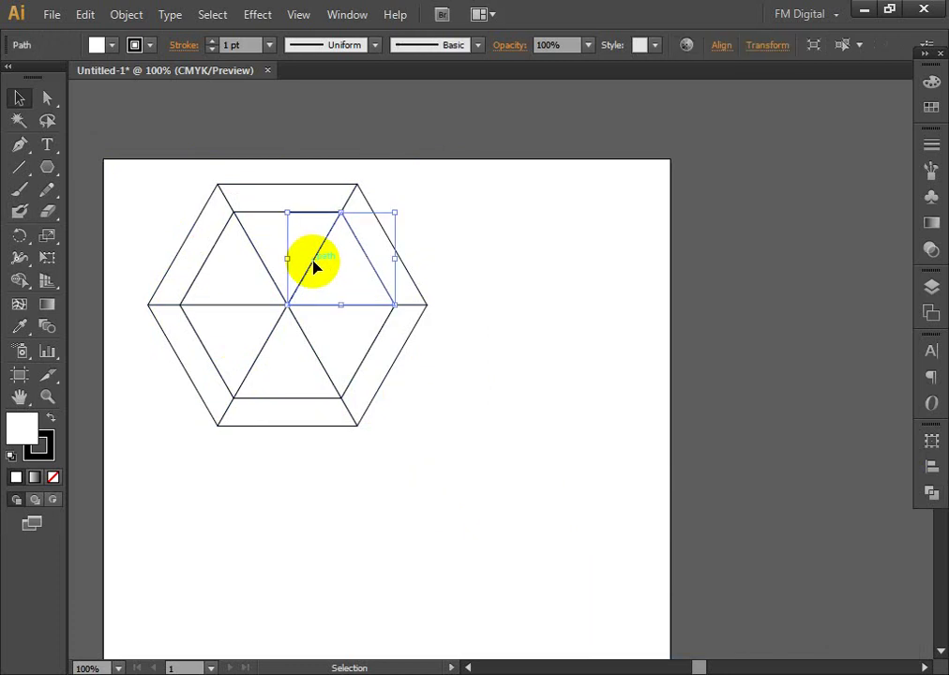
pyautogui.keyDown('shift'); pyautogui.click(367, 357); pyautogui.keyUp('shift')
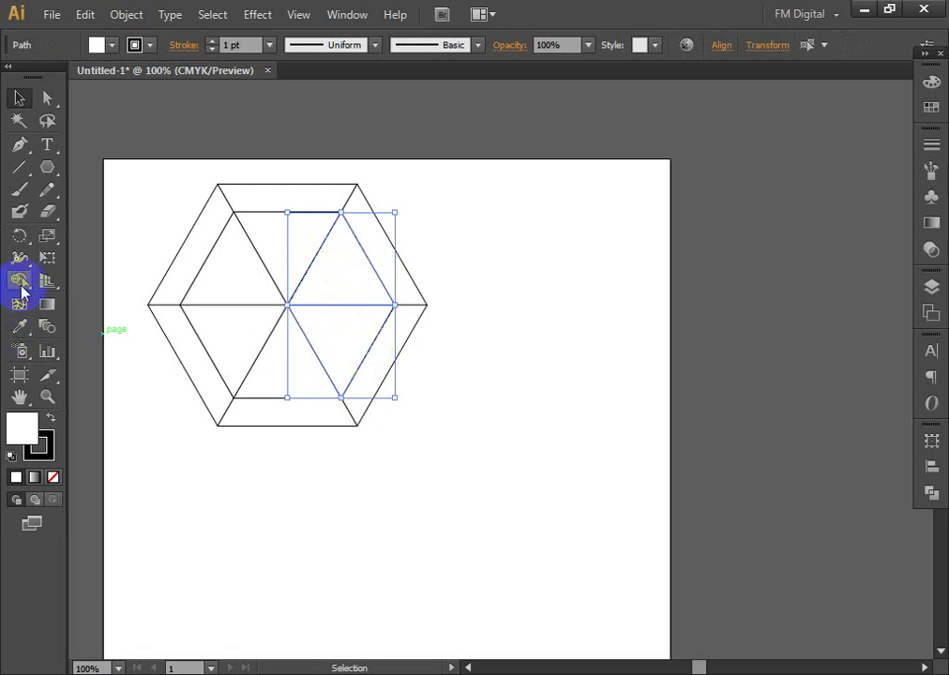
pyautogui.click(21, 281)
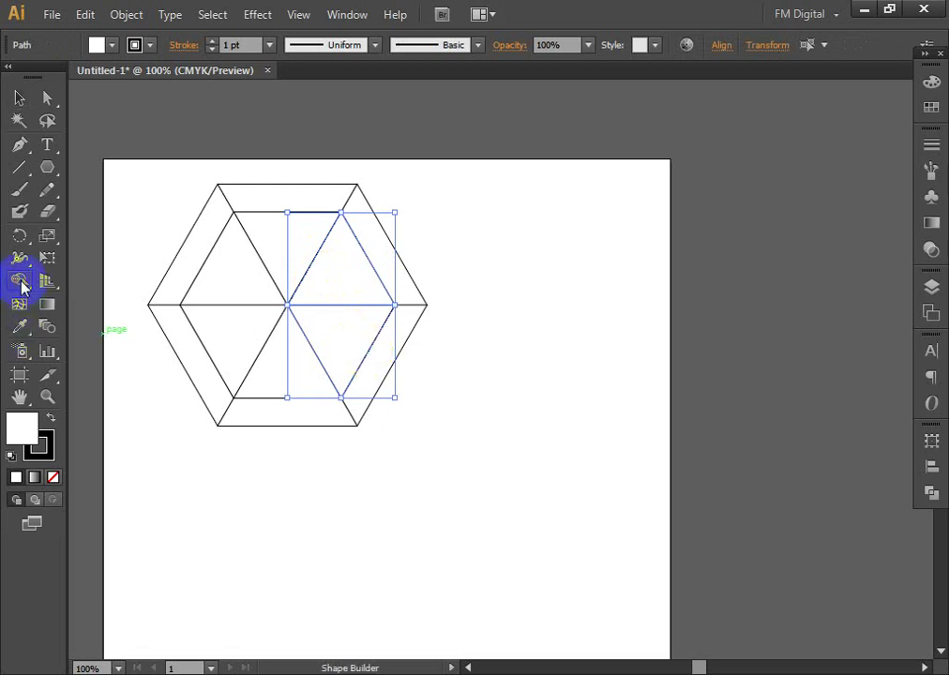
pyautogui.moveTo(344, 268); pyautogui.dragTo(352, 332)
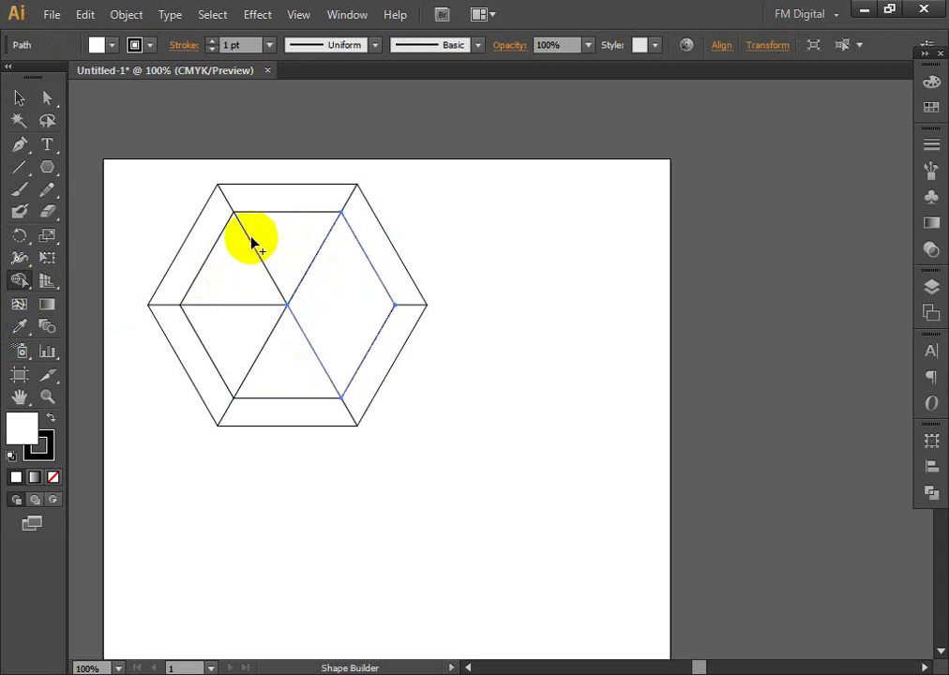
# Merge the upper-left and top inner triangles into one rhombus with the Shape Builder tool.
pyautogui.click(19, 97)
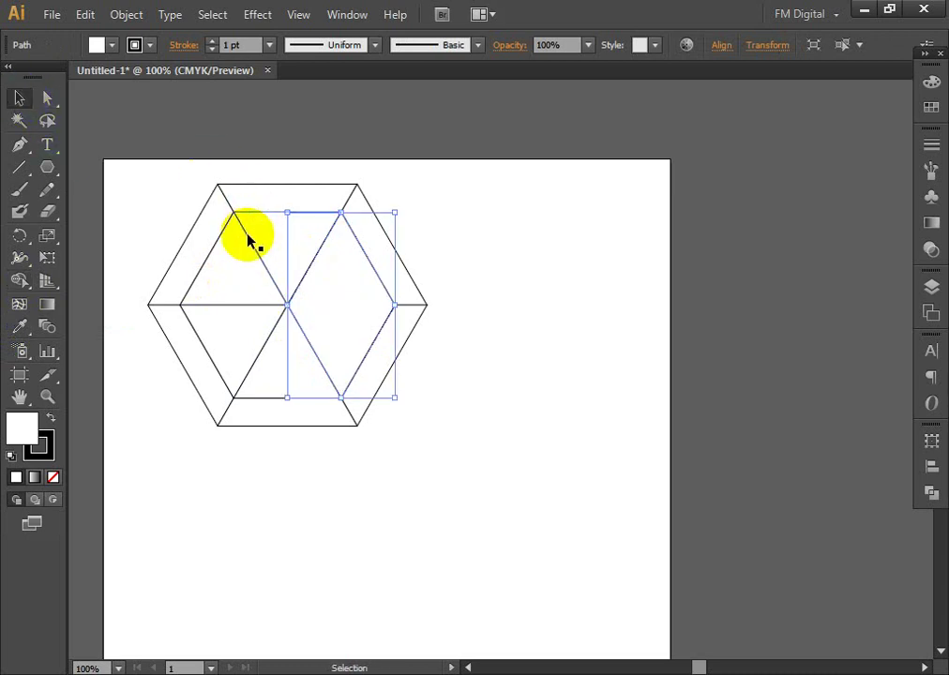
pyautogui.click(248, 240)
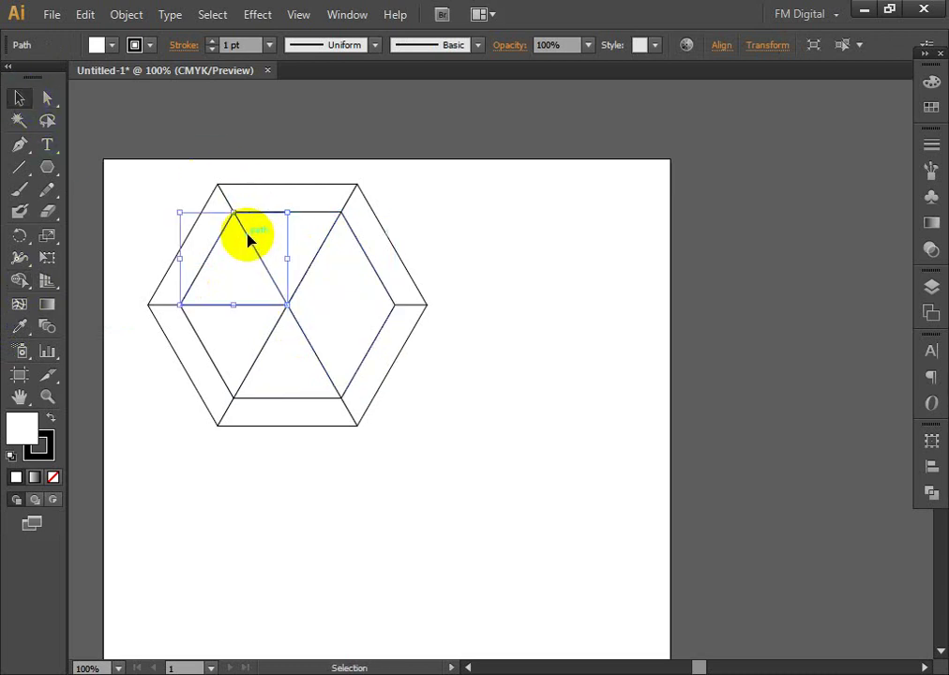
pyautogui.keyDown('shift'); pyautogui.click(313, 218); pyautogui.keyUp('shift')
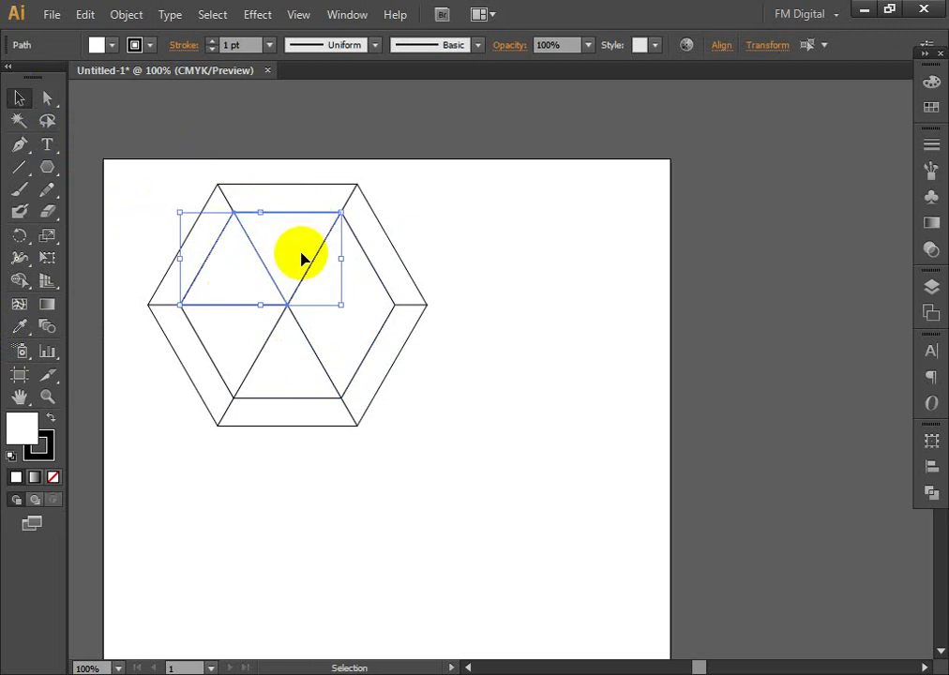
pyautogui.click(20, 281)
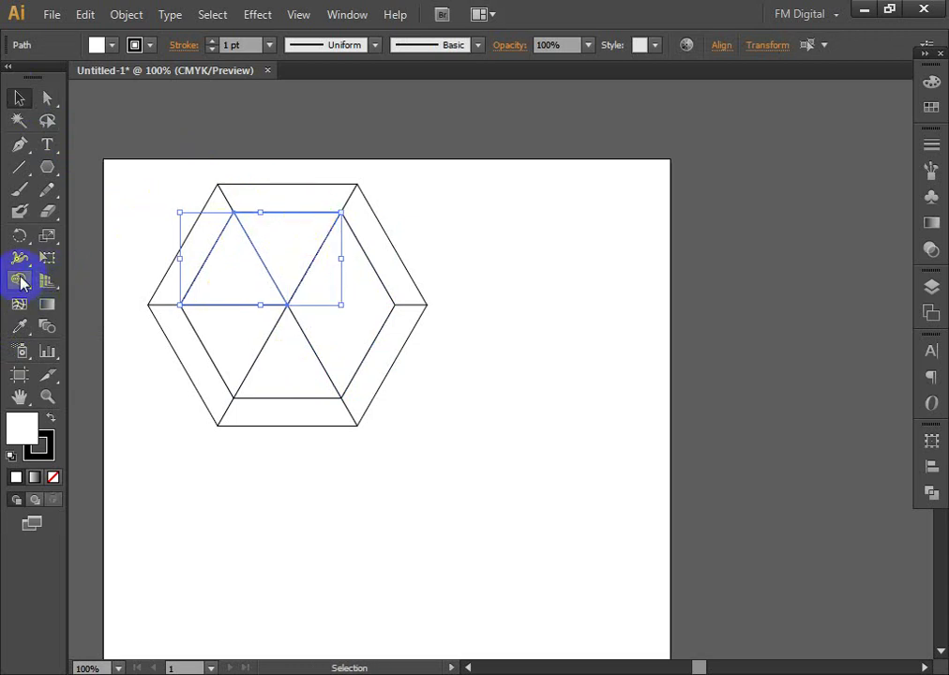
pyautogui.moveTo(279, 242); pyautogui.dragTo(234, 272)
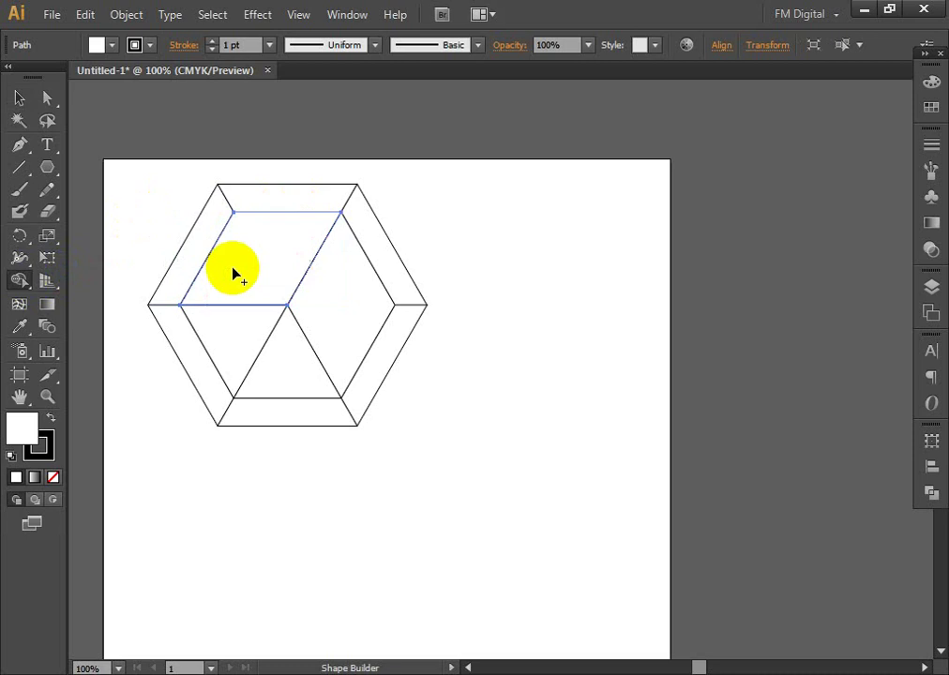
# Merge the lower-left and bottom inner triangles into one rhombus with the Shape Builder tool.
pyautogui.click(19, 99)
pyautogui.click(252, 288)
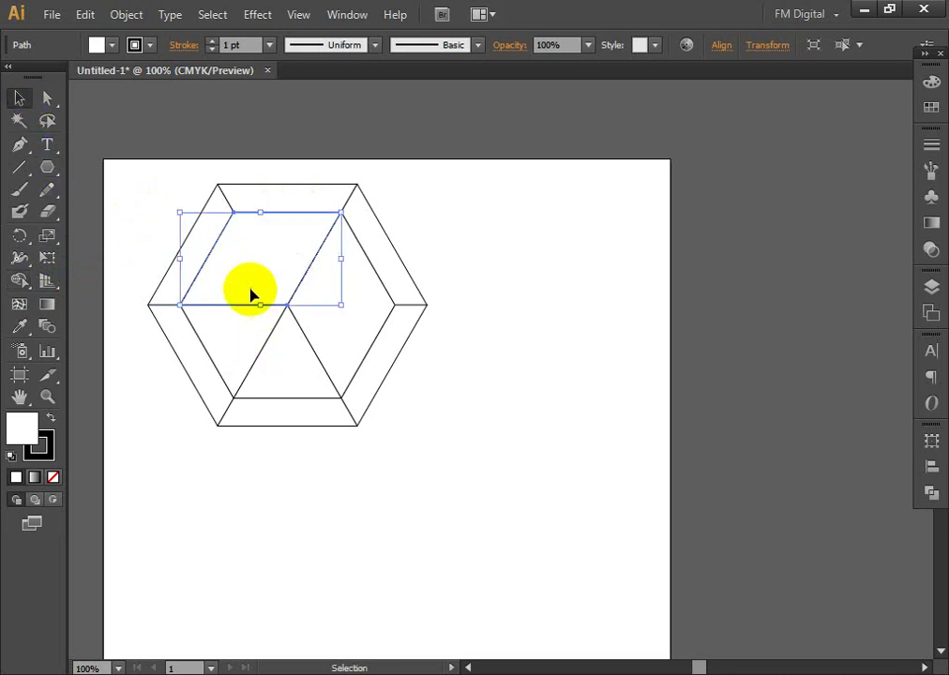
pyautogui.click(269, 343)
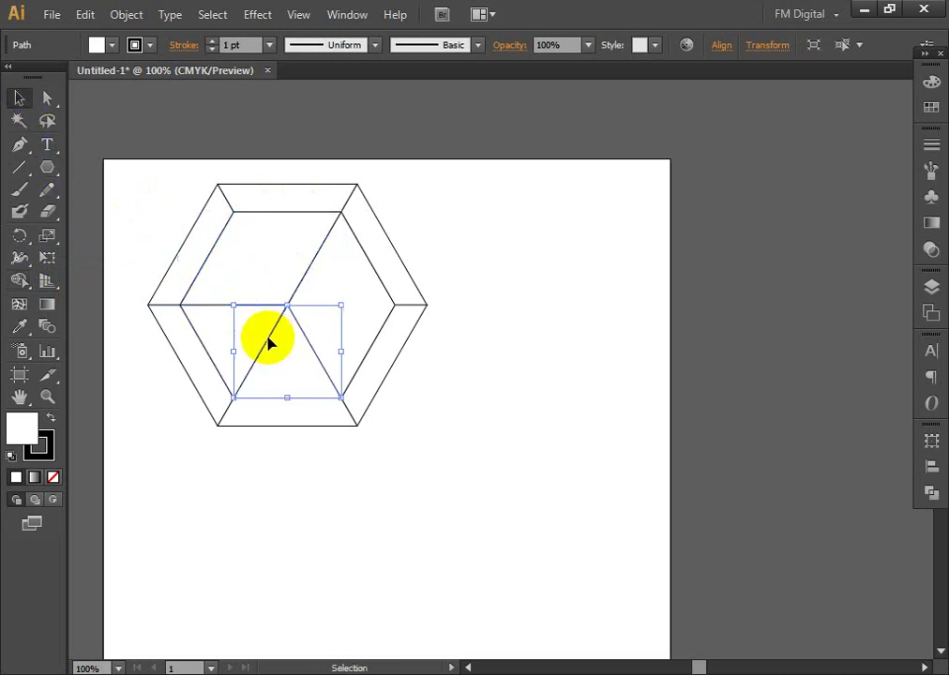
pyautogui.keyDown('shift'); pyautogui.click(199, 309); pyautogui.keyUp('shift')
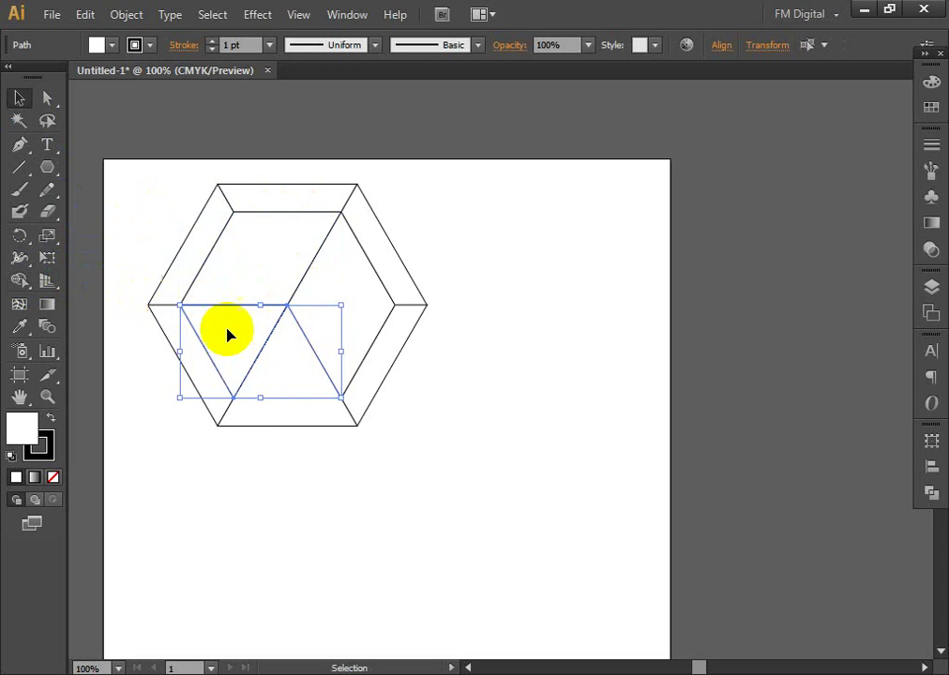
pyautogui.click(19, 280)
pyautogui.moveTo(216, 330); pyautogui.dragTo(299, 376)
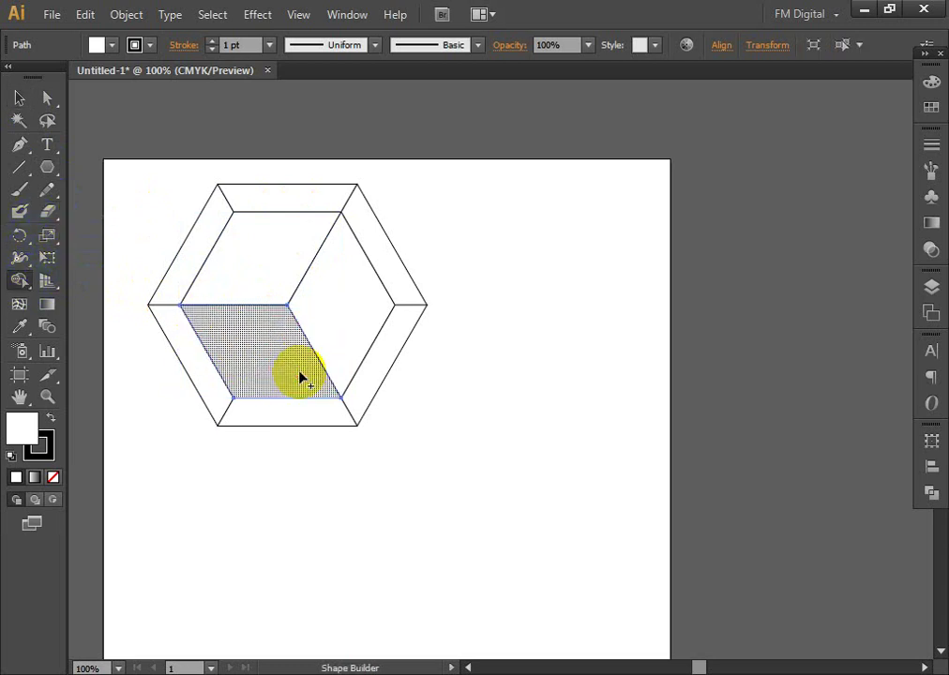
pyautogui.click(18, 99)
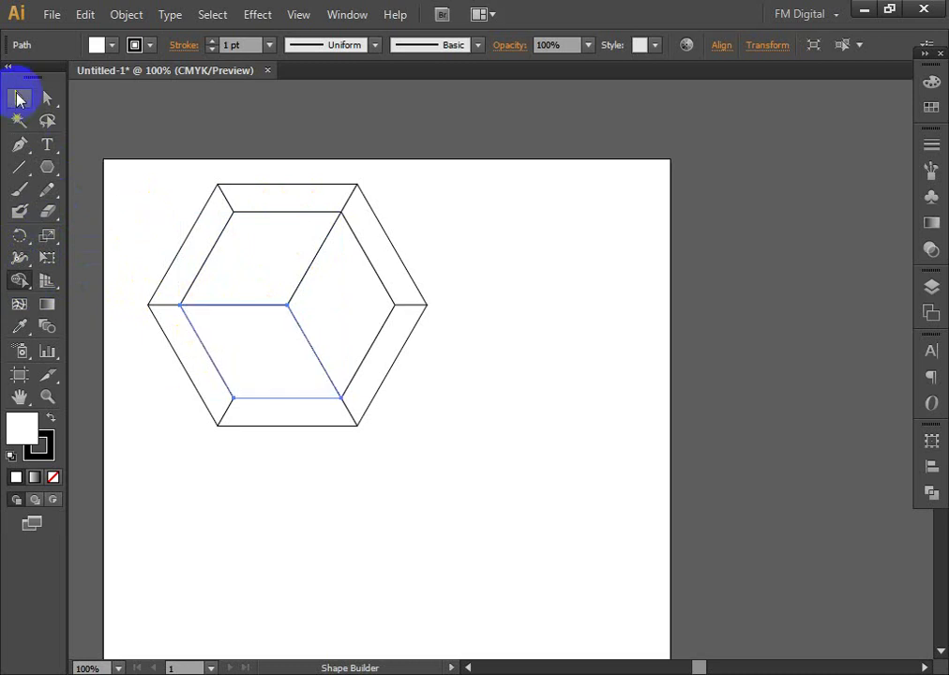
# Paste the ready-made coloured hexagon and move it to the right of the outlined hexagon.
pyautogui.click(245, 207)
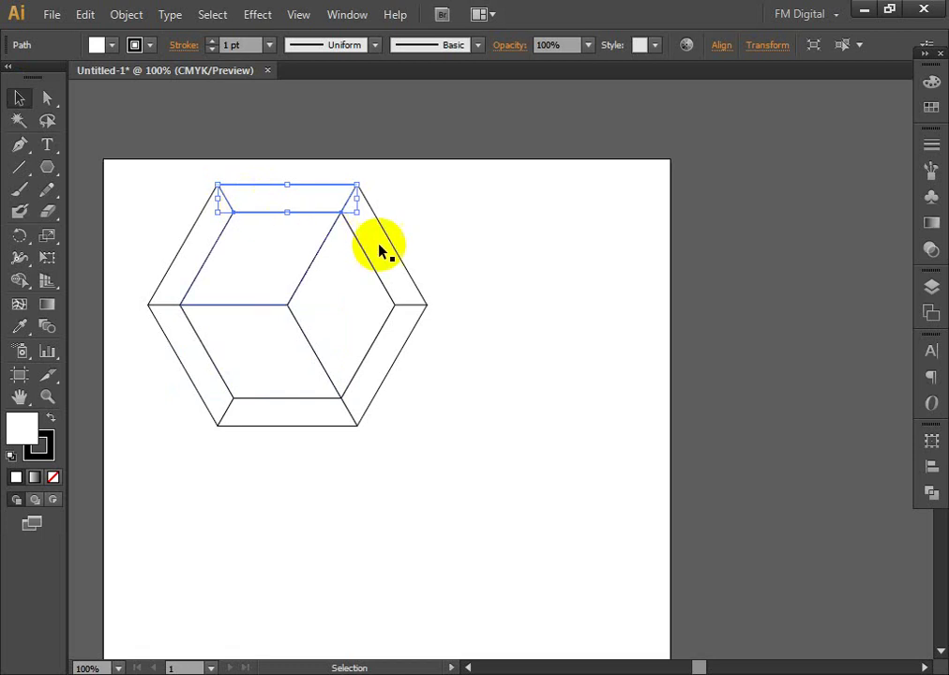
pyautogui.keyDown('shift'); pyautogui.click(300, 433); pyautogui.keyUp('shift')
pyautogui.hotkey('ctrl', 'v')
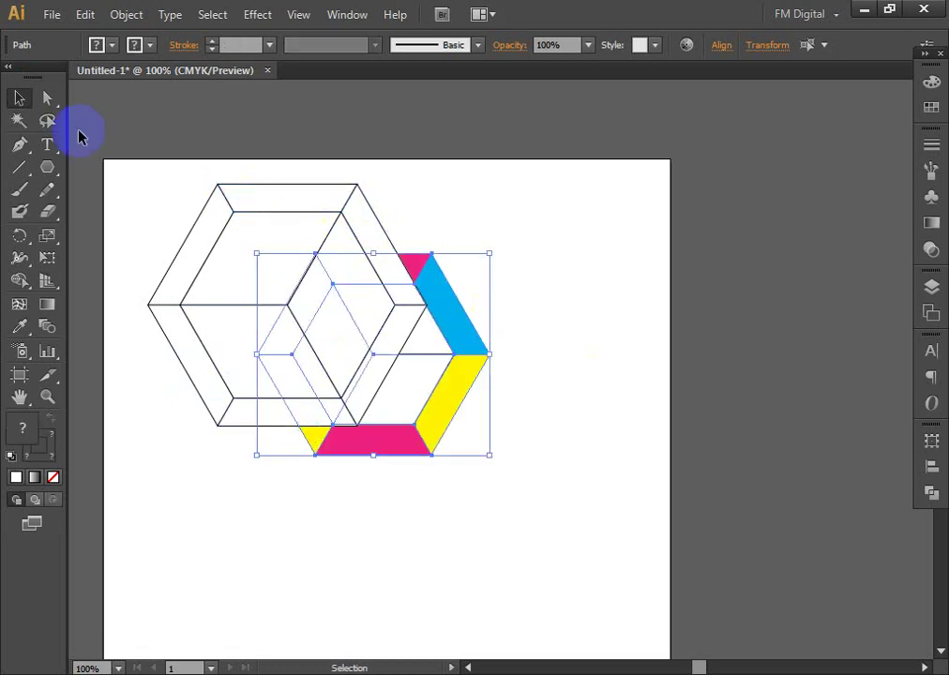
pyautogui.click(559, 510)
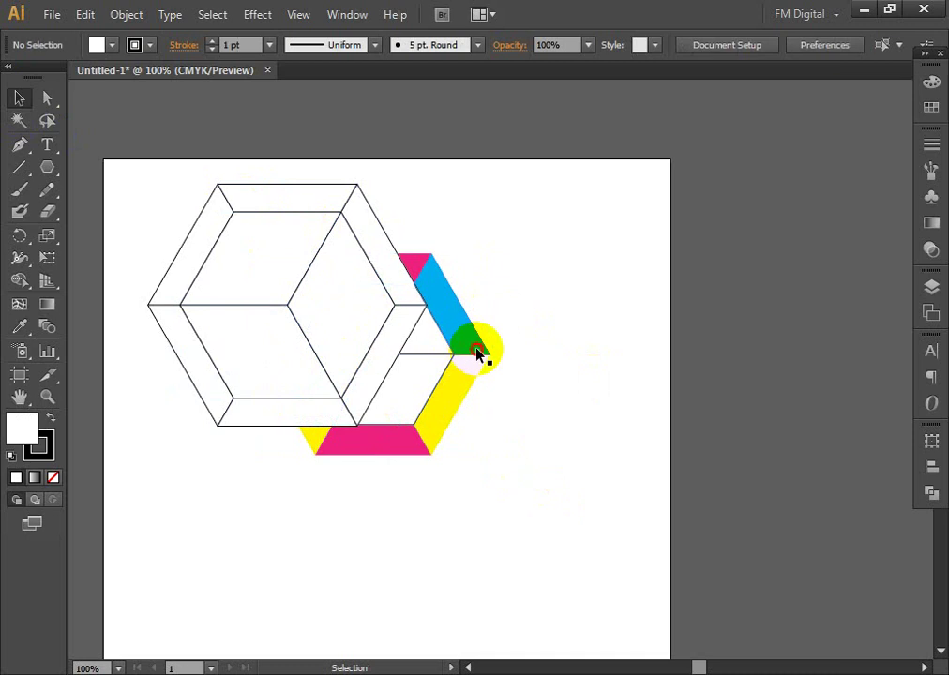
pyautogui.click(478, 351)
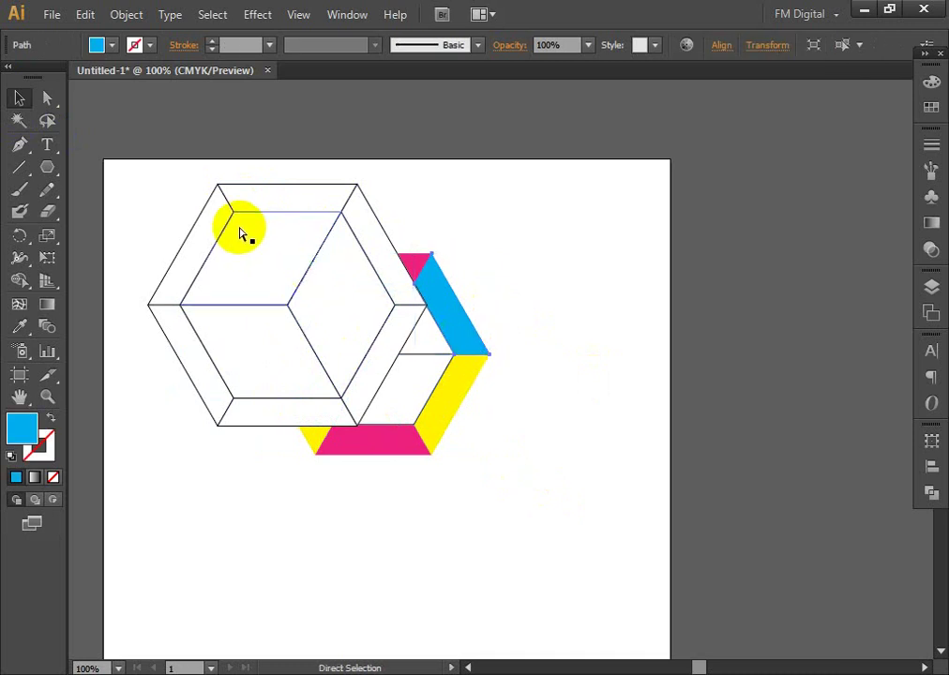
pyautogui.hotkey('ctrl', 'z')
pyautogui.hotkey('ctrl', 'shift', 'z')
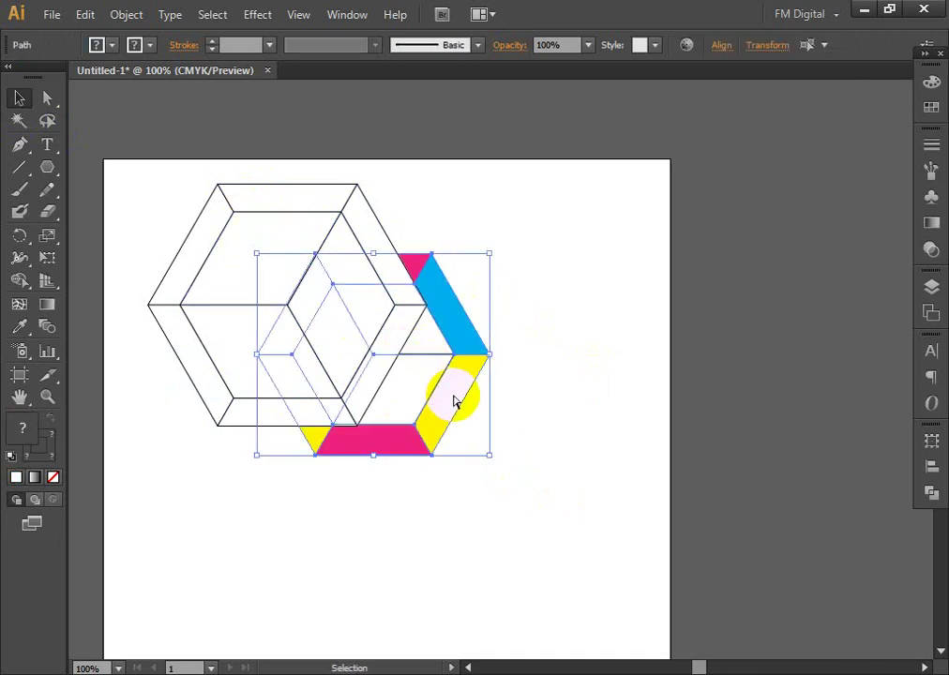
pyautogui.moveTo(466, 322); pyautogui.dragTo(685, 303)
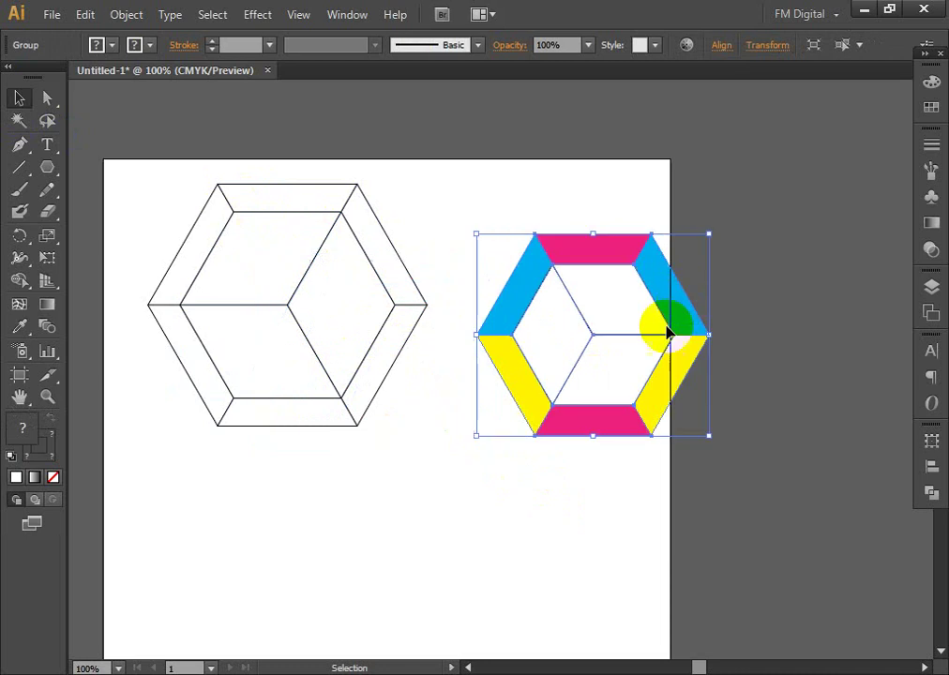
# Fill the upper-left and upper-right border segments of the outlined hexagon with pure cyan (C 100%).
pyautogui.click(387, 287)
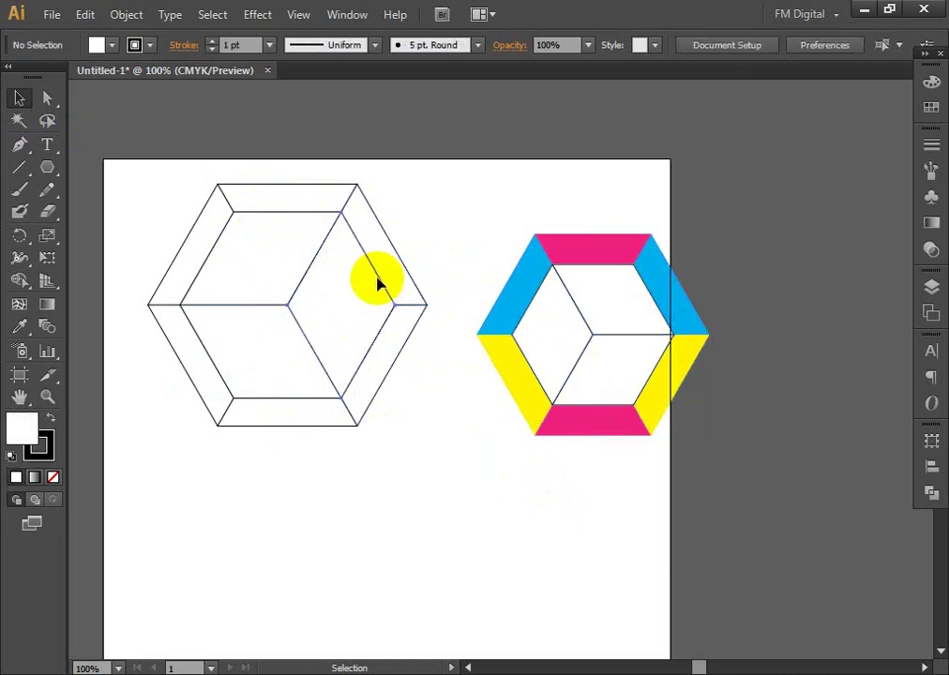
pyautogui.click(384, 282)
pyautogui.click(409, 272)
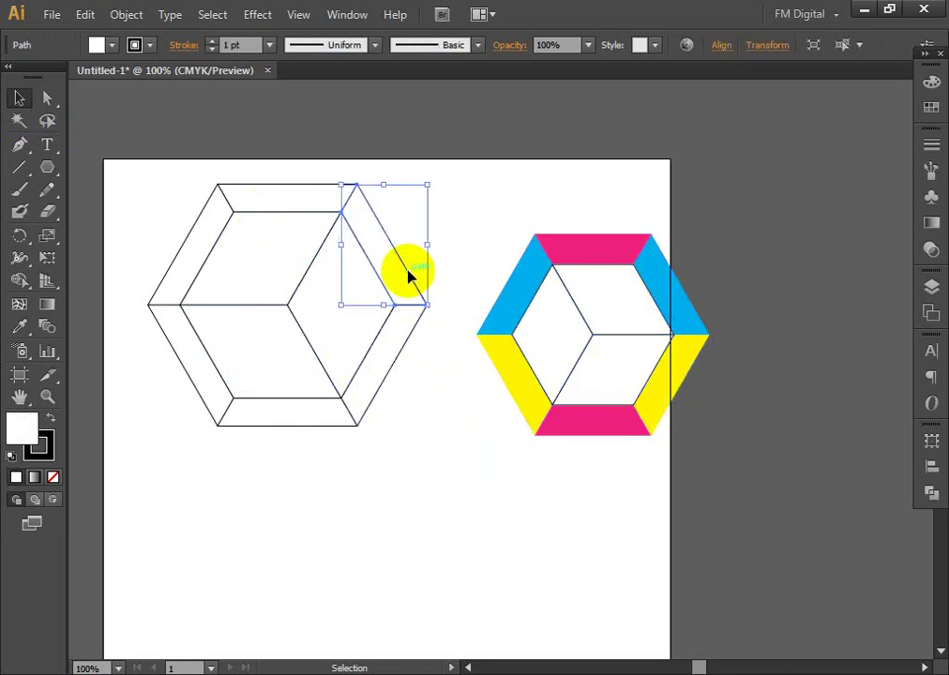
pyautogui.keyDown('shift'); pyautogui.click(185, 251); pyautogui.keyUp('shift')
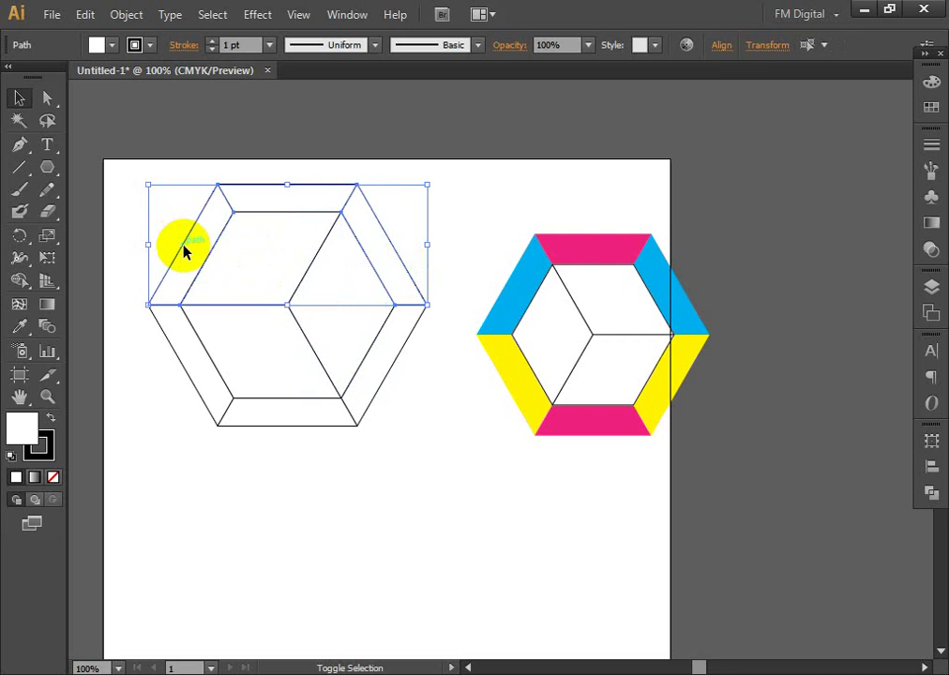
pyautogui.click(931, 106)
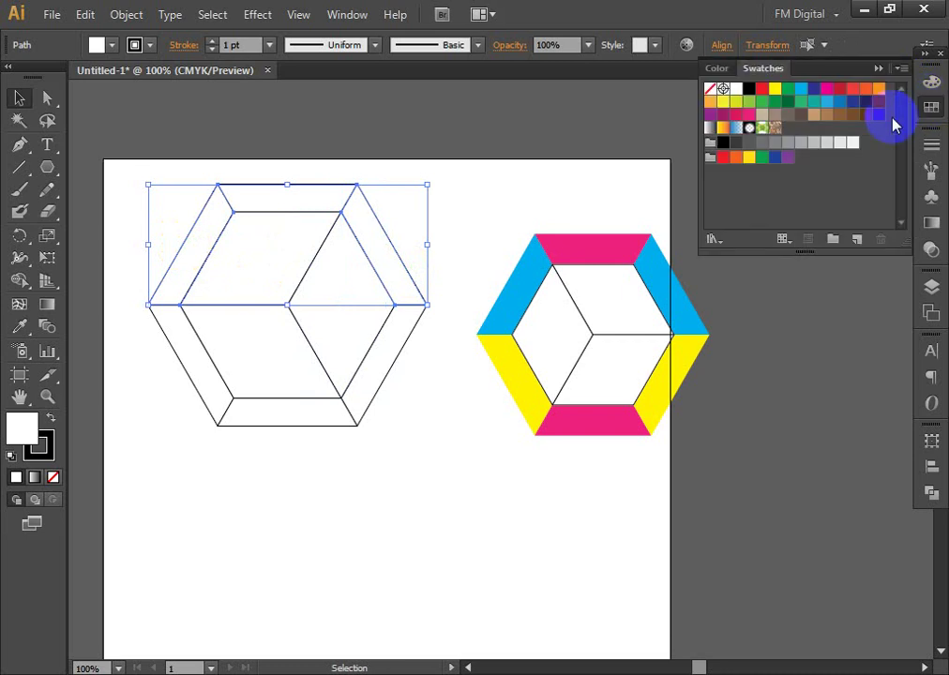
pyautogui.click(801, 90)
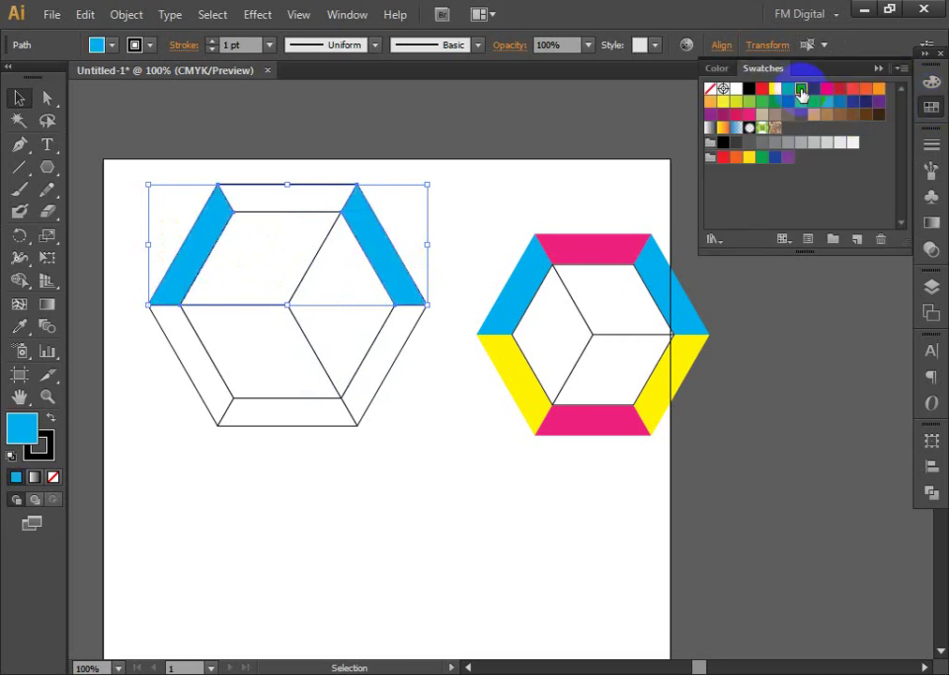
pyautogui.click(931, 83)
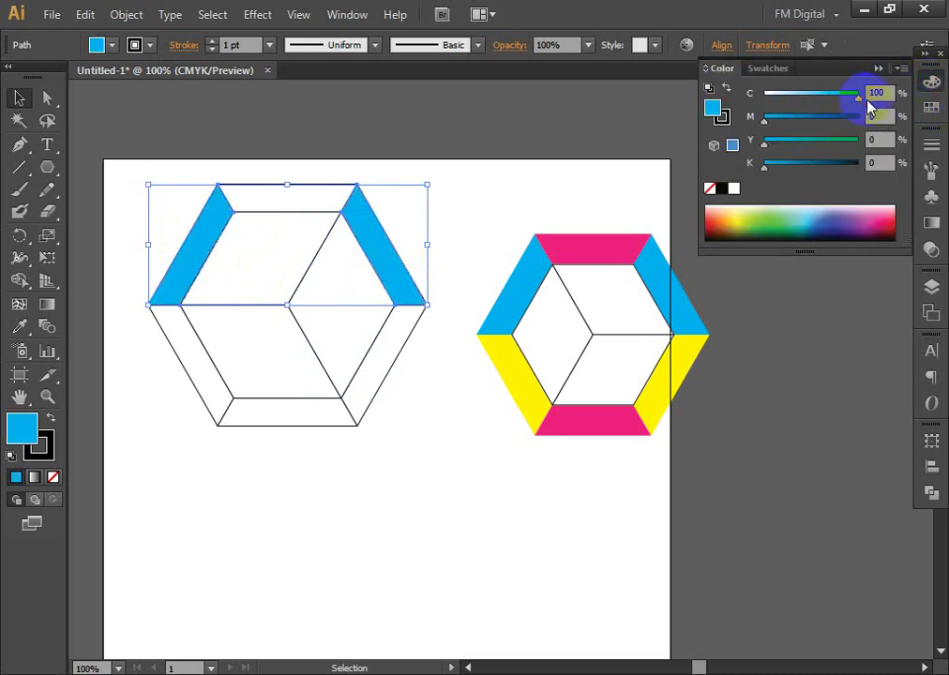
pyautogui.click(193, 366)
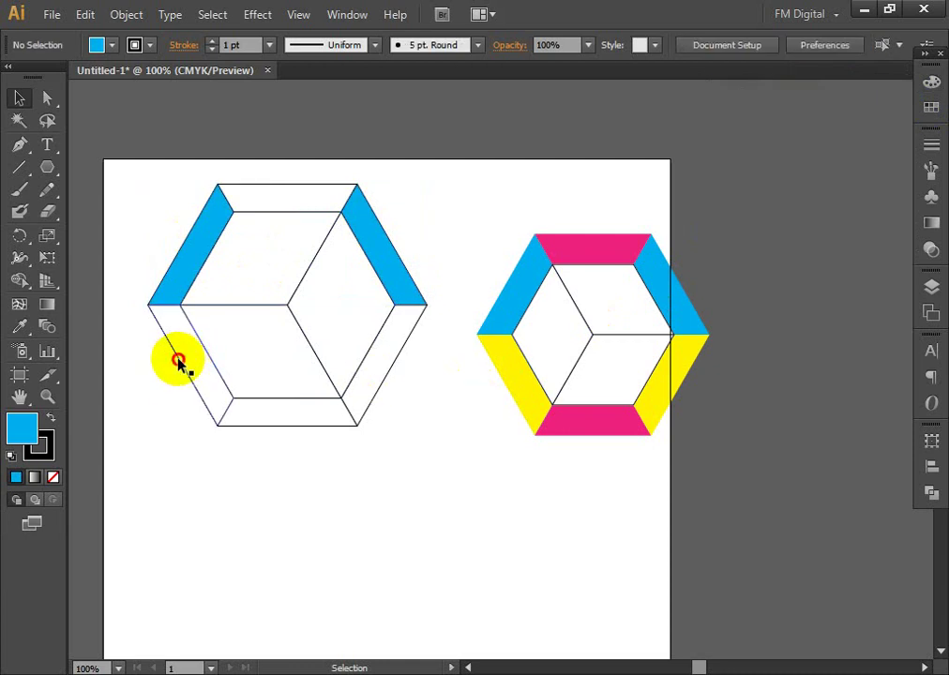
# Fill the lower-left and lower-right border segments of the same hexagon with pure yellow (Y 100%).
pyautogui.click(178, 361)
pyautogui.keyDown('shift'); pyautogui.click(395, 361); pyautogui.keyUp('shift')
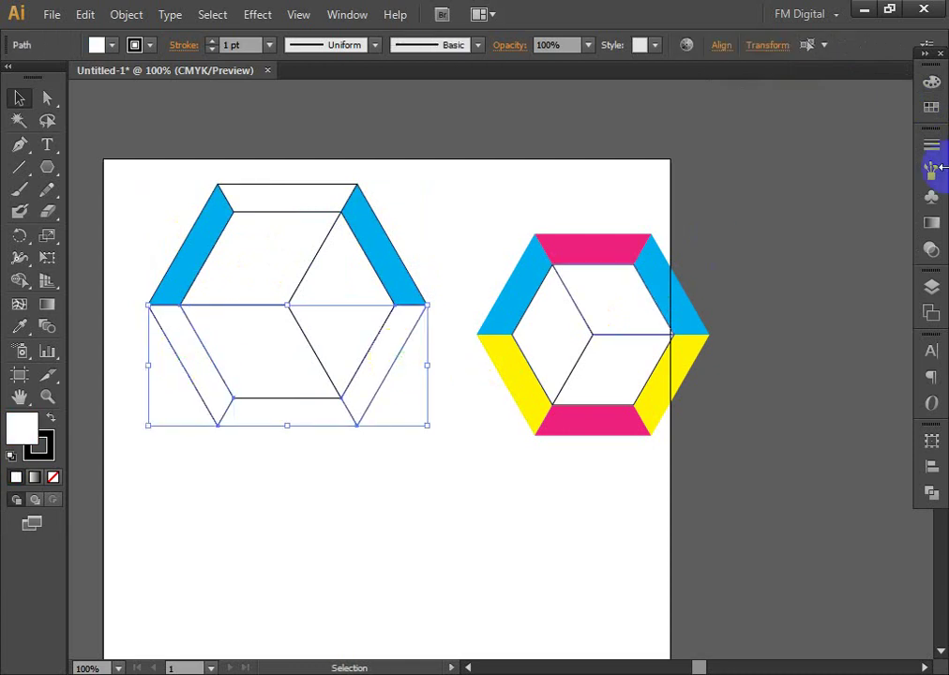
pyautogui.click(933, 84)
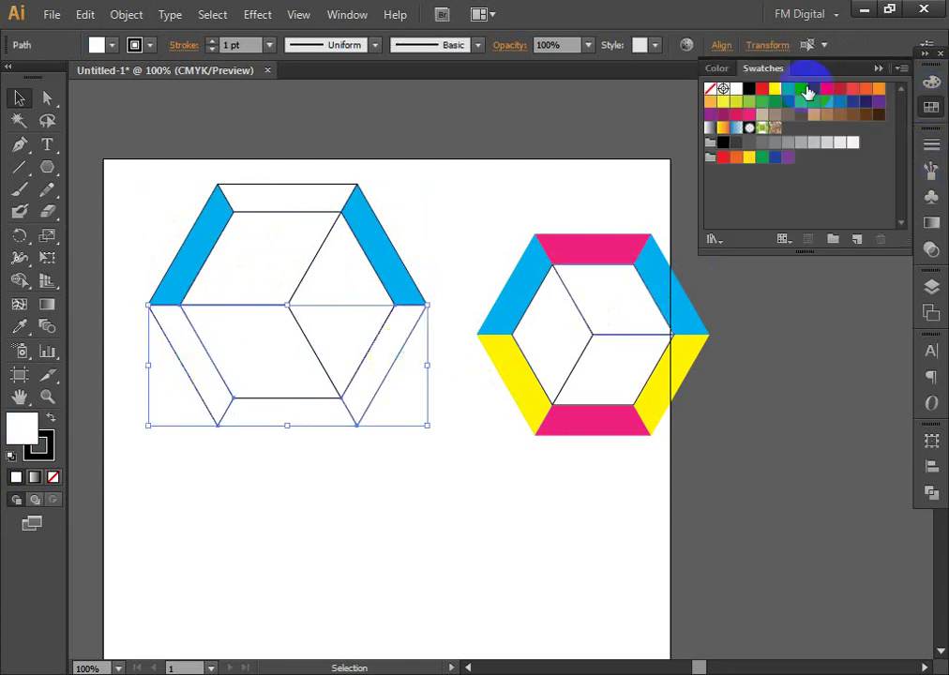
pyautogui.click(775, 89)
pyautogui.click(931, 82)
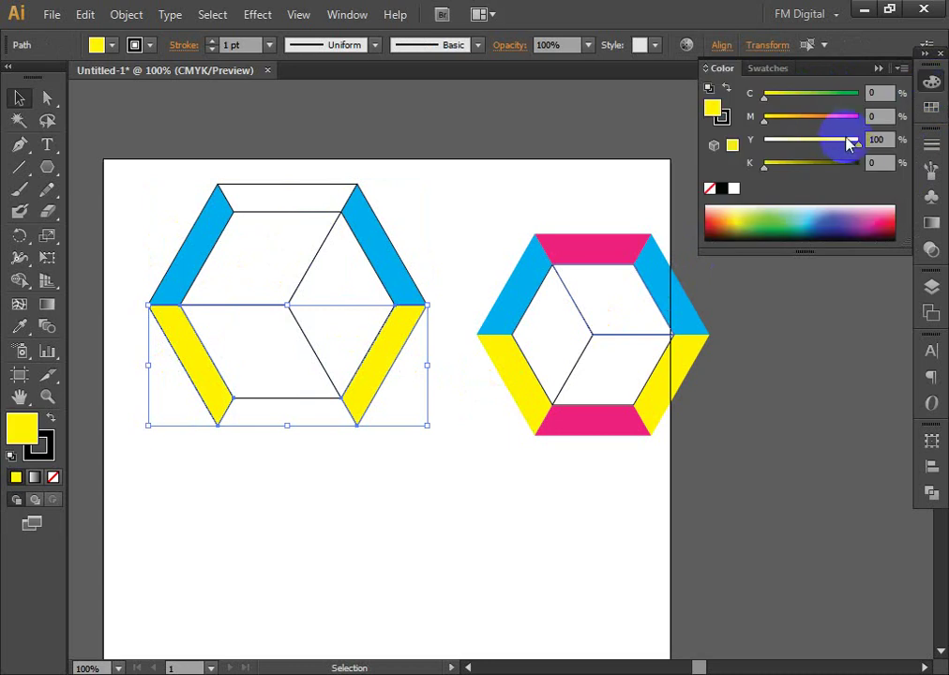
pyautogui.click(457, 433)
# Fill the top and bottom border segments with magenta, setting the colour to M 100% and Y 0%.
pyautogui.click(309, 427)
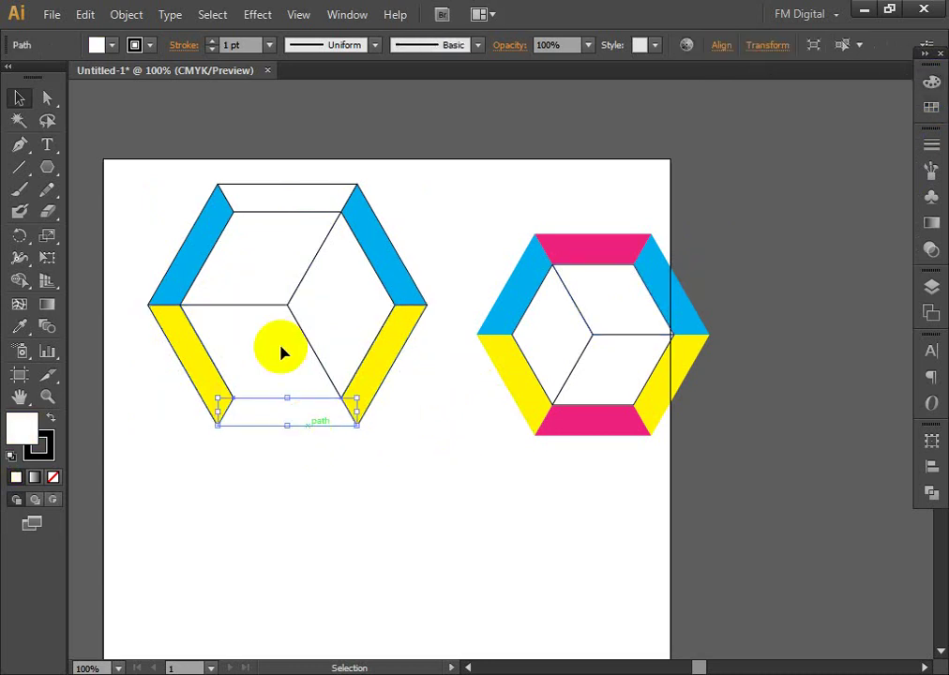
pyautogui.keyDown('shift'); pyautogui.click(285, 185); pyautogui.keyUp('shift')
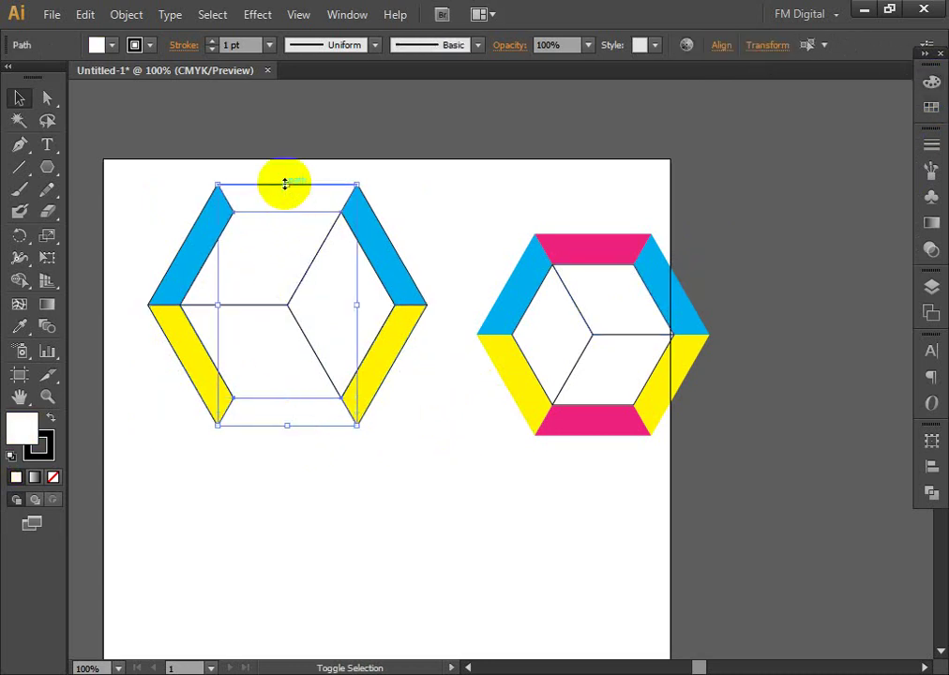
pyautogui.click(931, 109)
pyautogui.click(749, 114)
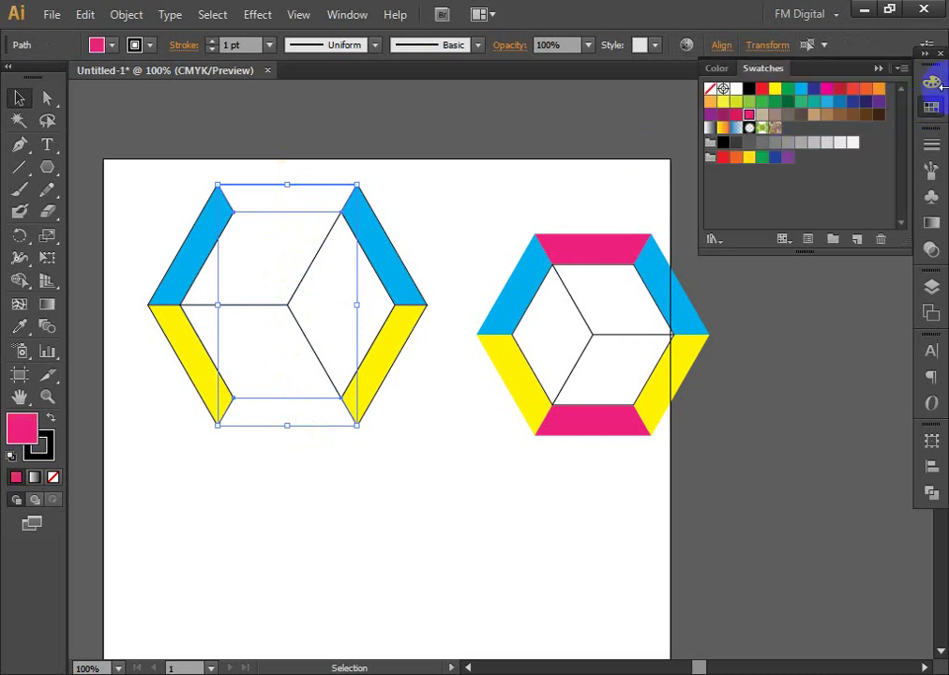
pyautogui.click(933, 87)
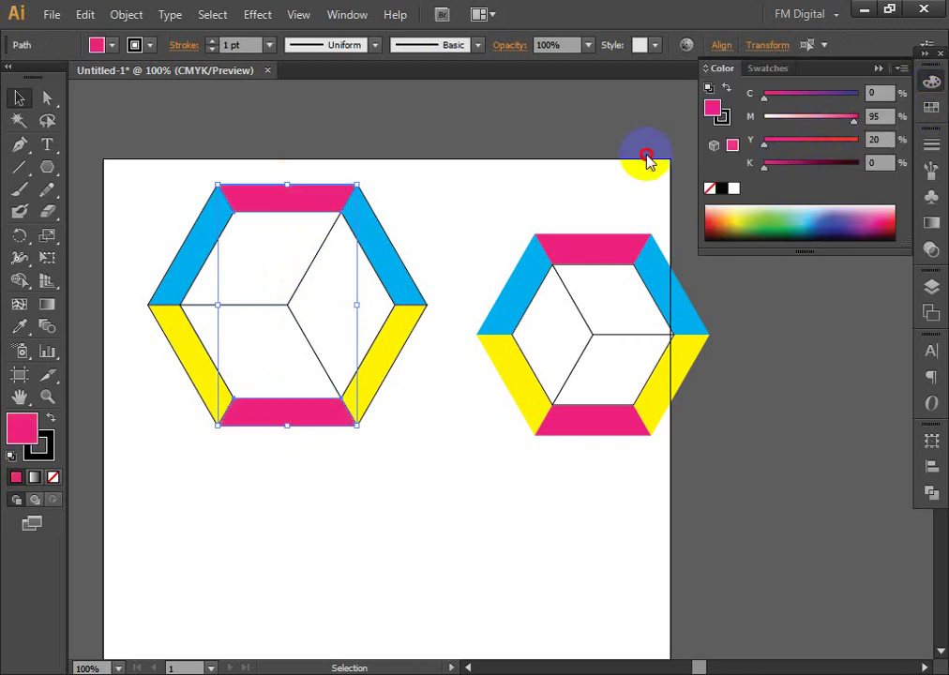
pyautogui.moveTo(850, 120); pyautogui.dragTo(918, 128)
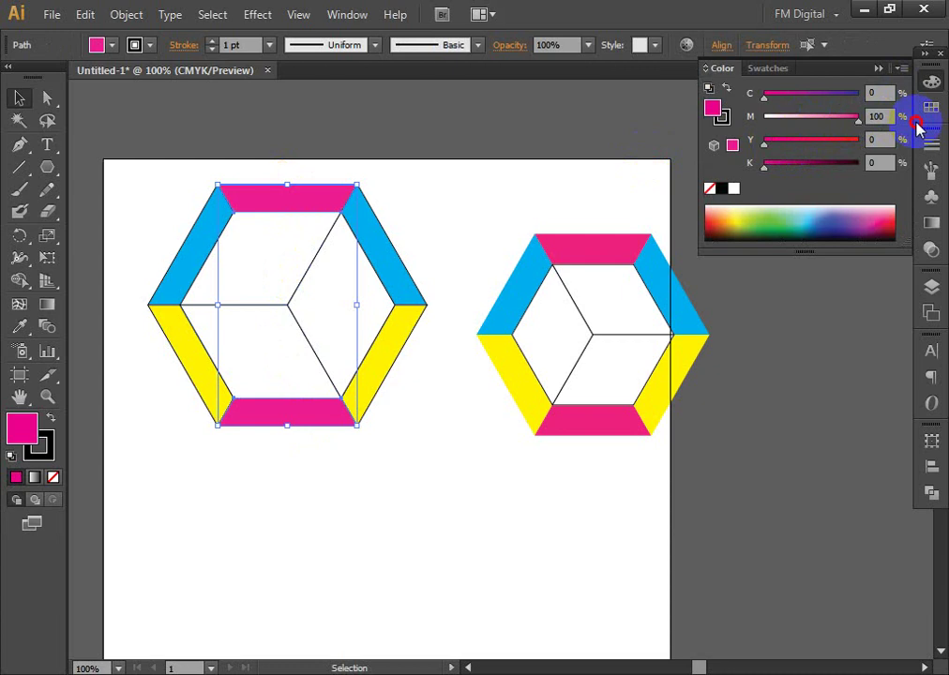
pyautogui.click(483, 421)
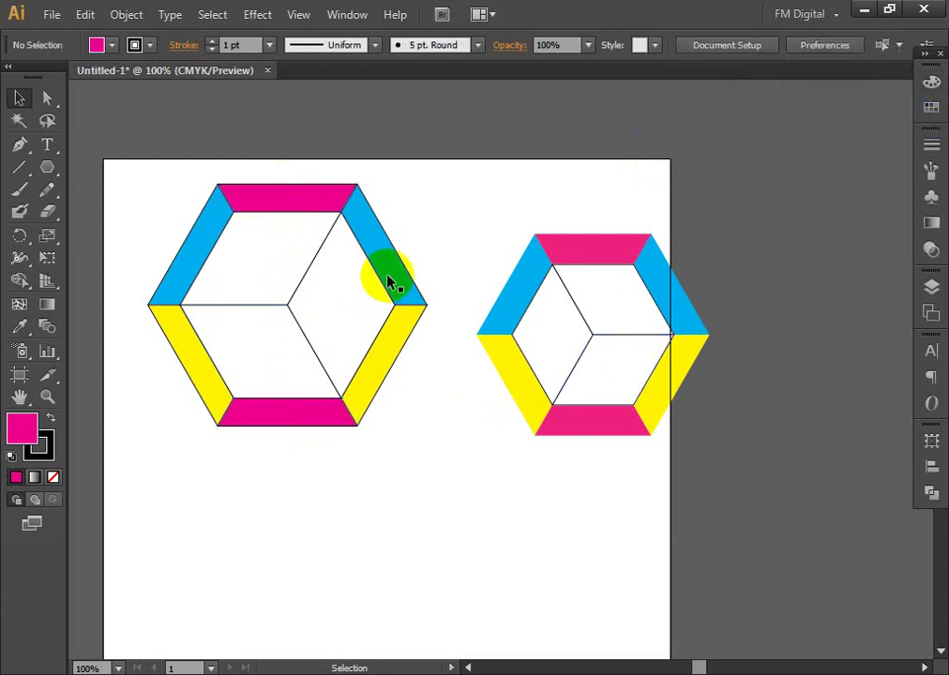
# Remove the stroke from all six coloured border segments of the larger hexagon.
pyautogui.click(392, 266)
pyautogui.keyDown('shift'); pyautogui.click(319, 208); pyautogui.keyUp('shift')
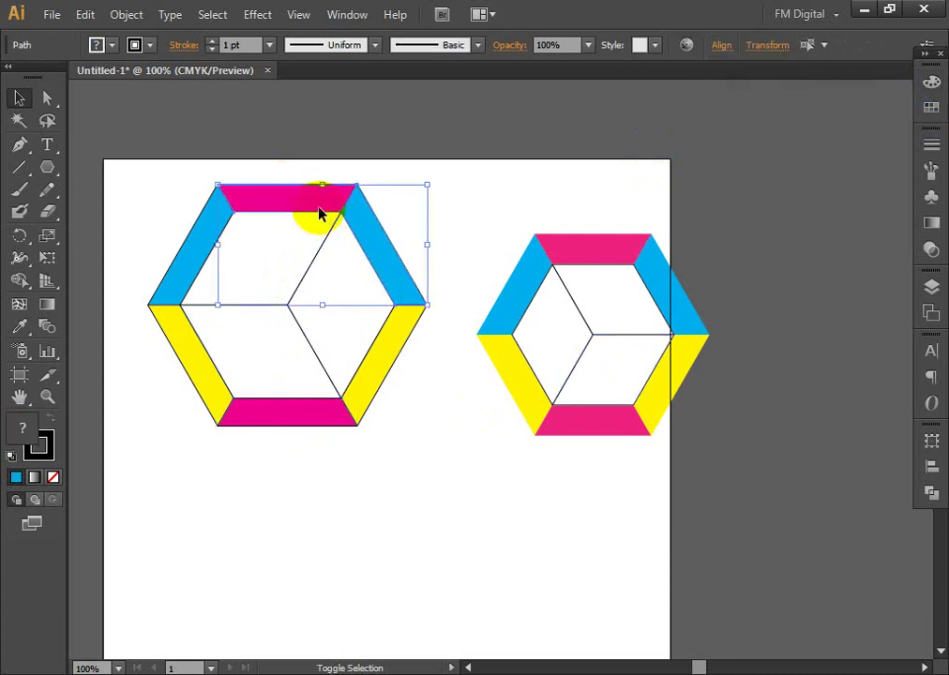
pyautogui.keyDown('shift'); pyautogui.click(204, 234); pyautogui.keyUp('shift')
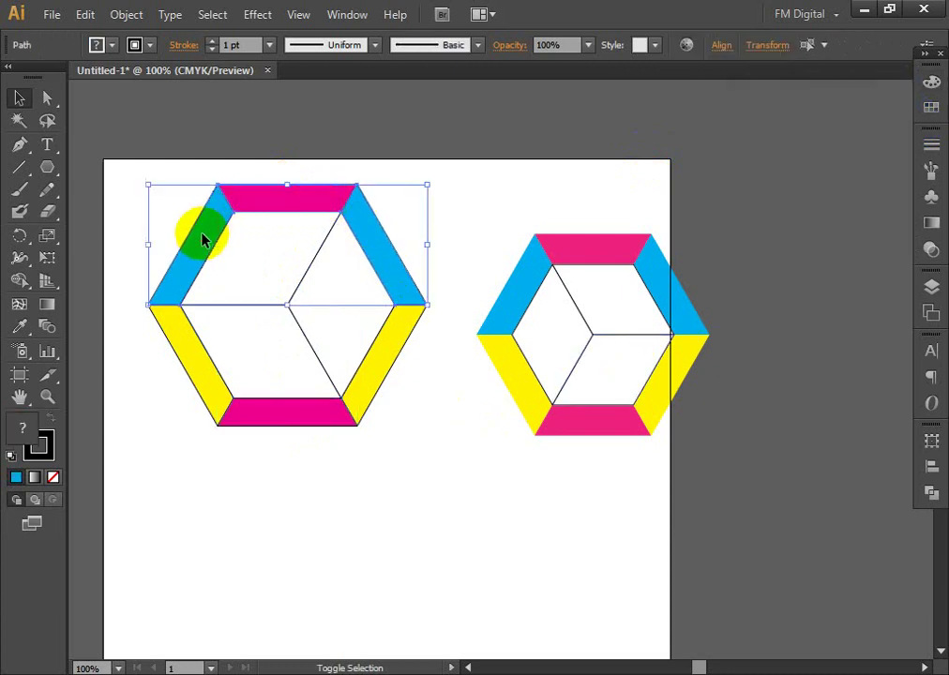
pyautogui.keyDown('shift'); pyautogui.click(265, 407); pyautogui.keyUp('shift')
pyautogui.keyDown('shift'); pyautogui.click(369, 384); pyautogui.keyUp('shift')
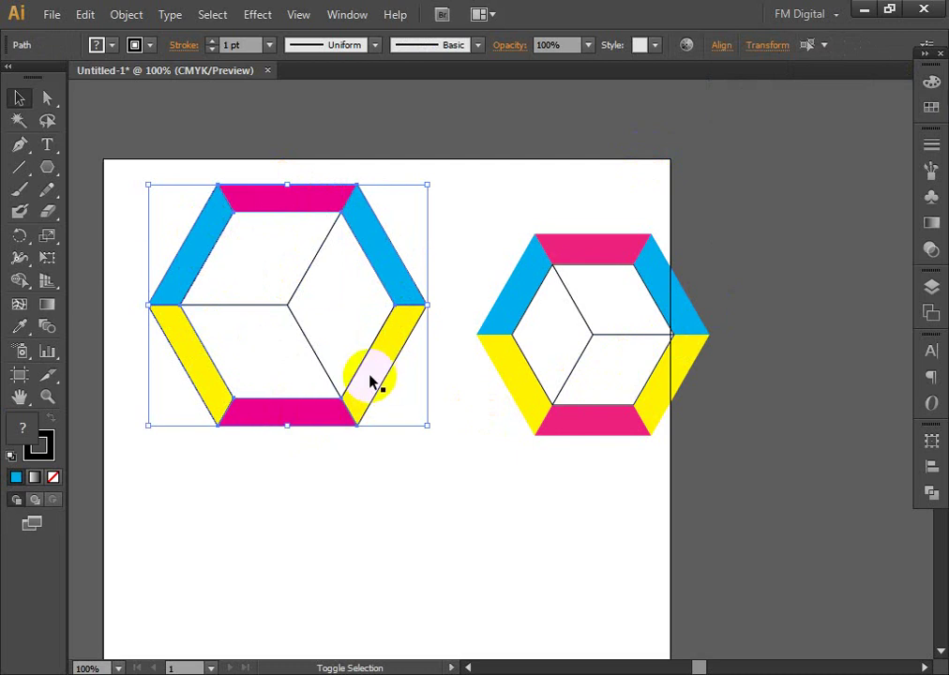
pyautogui.click(52, 450)
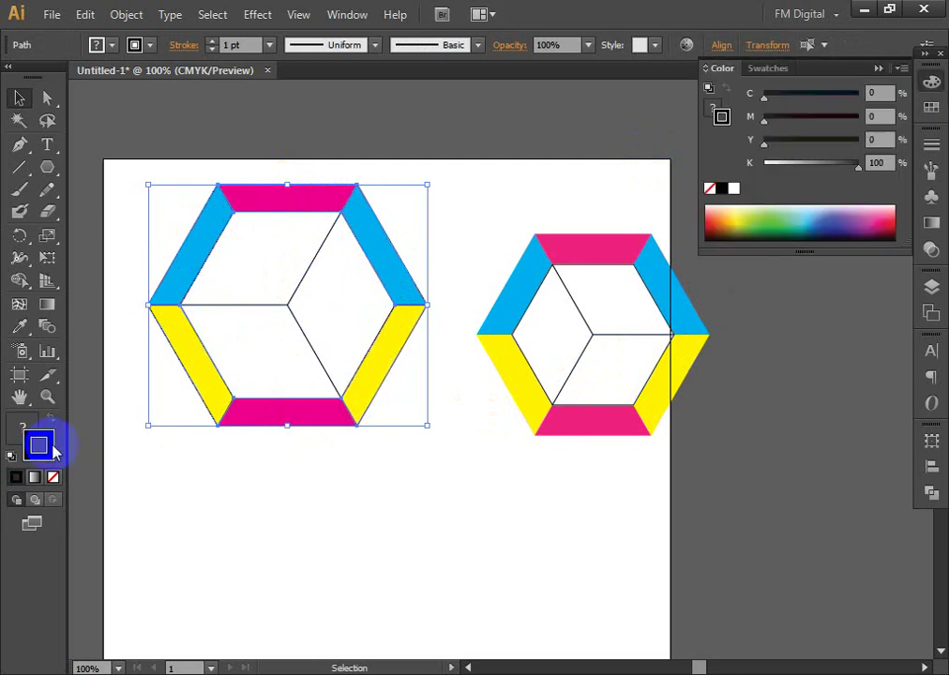
pyautogui.click(53, 479)
pyautogui.click(286, 475)
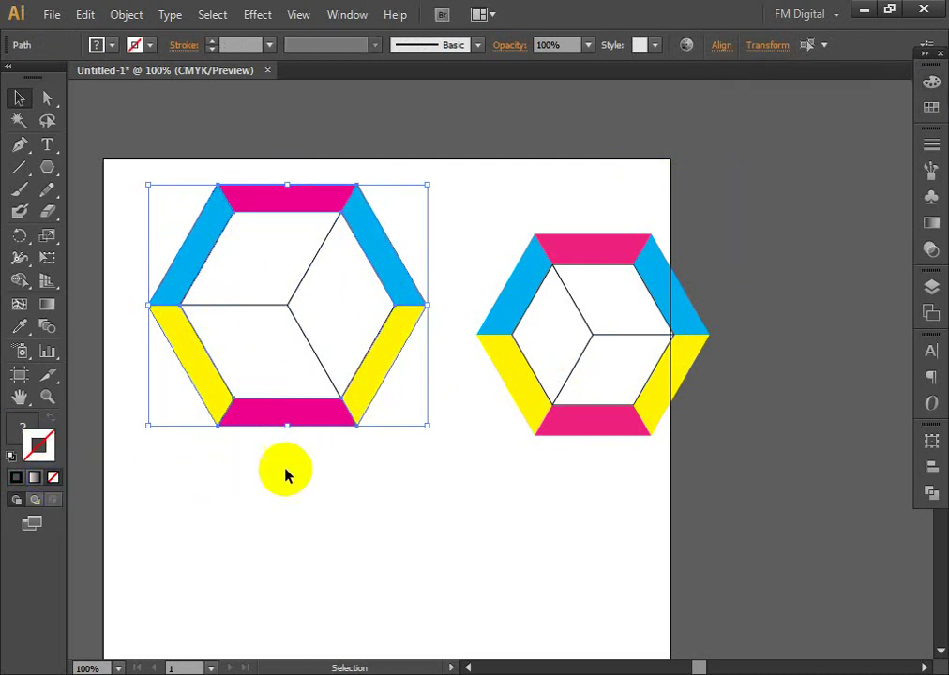
pyautogui.click(626, 399)
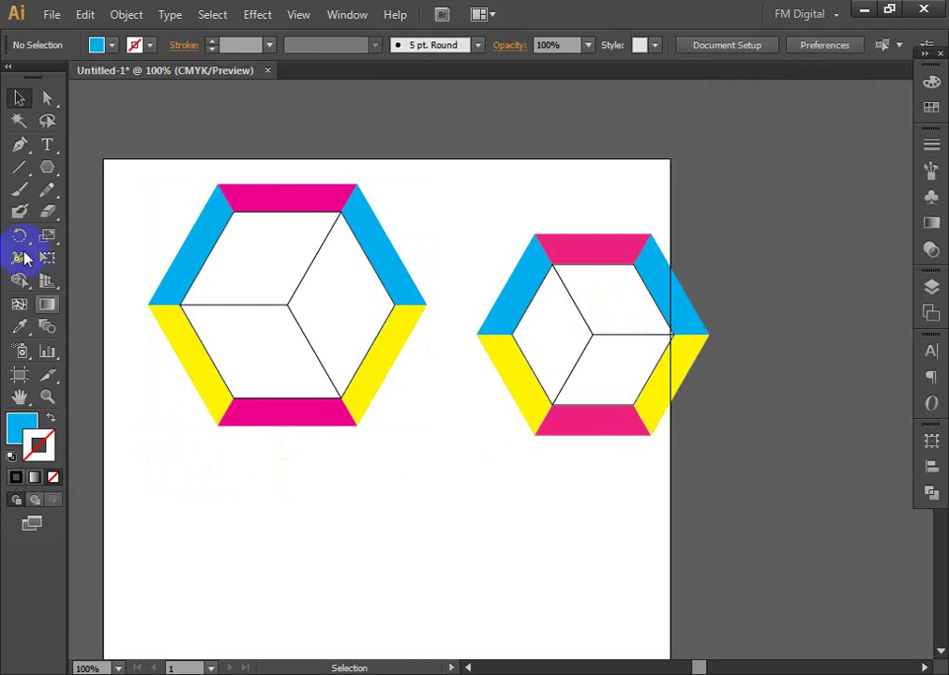
# Add the point text "FM Digital" below the larger hexagon.
pyautogui.click(48, 146)
pyautogui.click(233, 475)
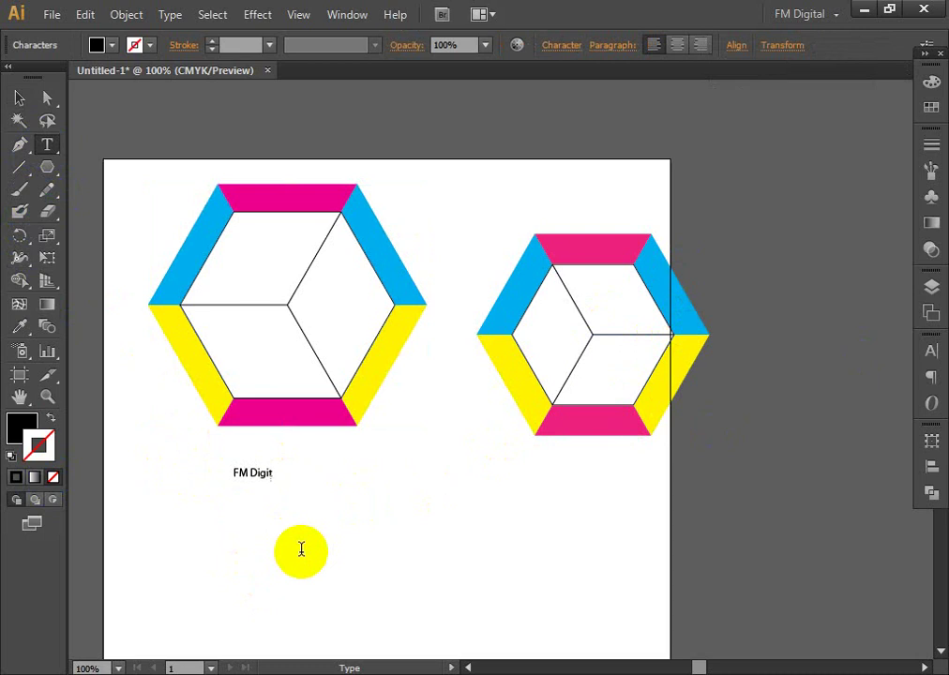
pyautogui.click(18, 97)
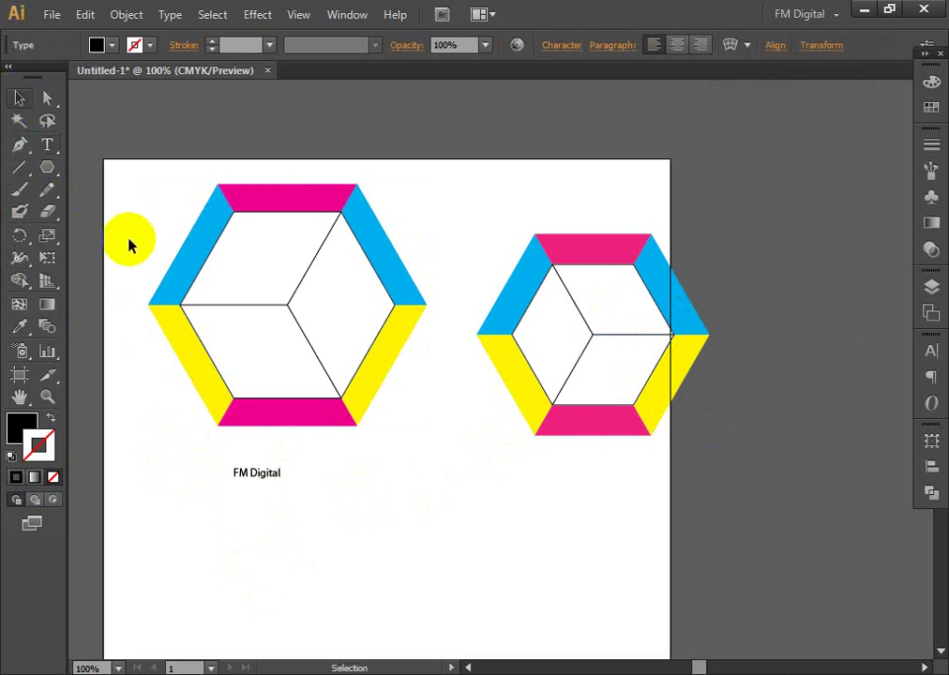
# Enlarge the "FM Digital" text to about 58 pt and centre it just beneath the larger hexagon.
pyautogui.moveTo(283, 481); pyautogui.dragTo(385, 542)
pyautogui.moveTo(261, 483); pyautogui.dragTo(300, 483)
pyautogui.moveTo(424, 510); pyautogui.dragTo(419, 511)
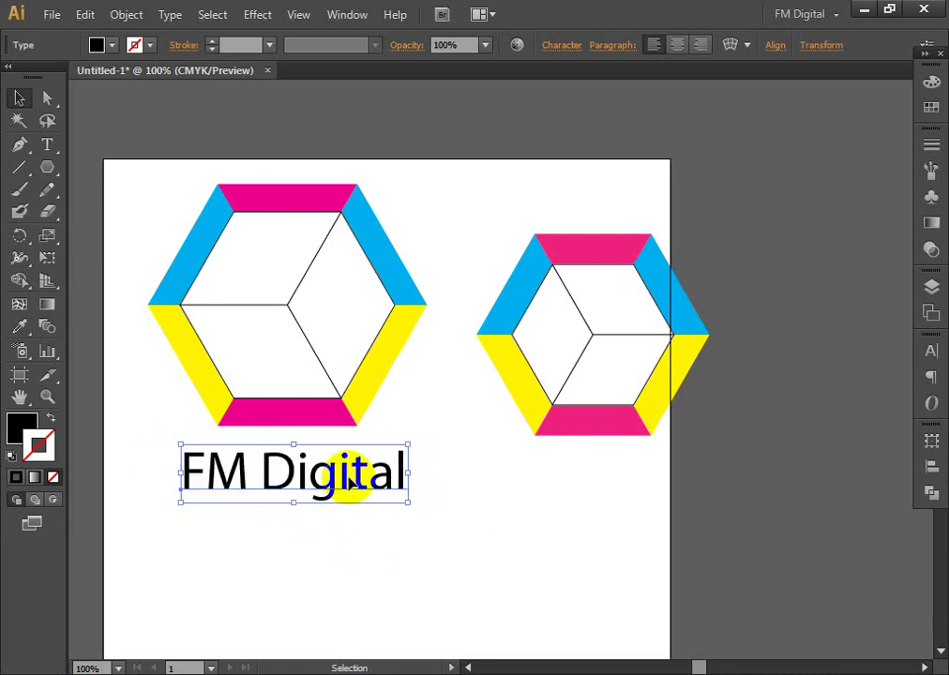
pyautogui.moveTo(347, 475); pyautogui.dragTo(337, 468)
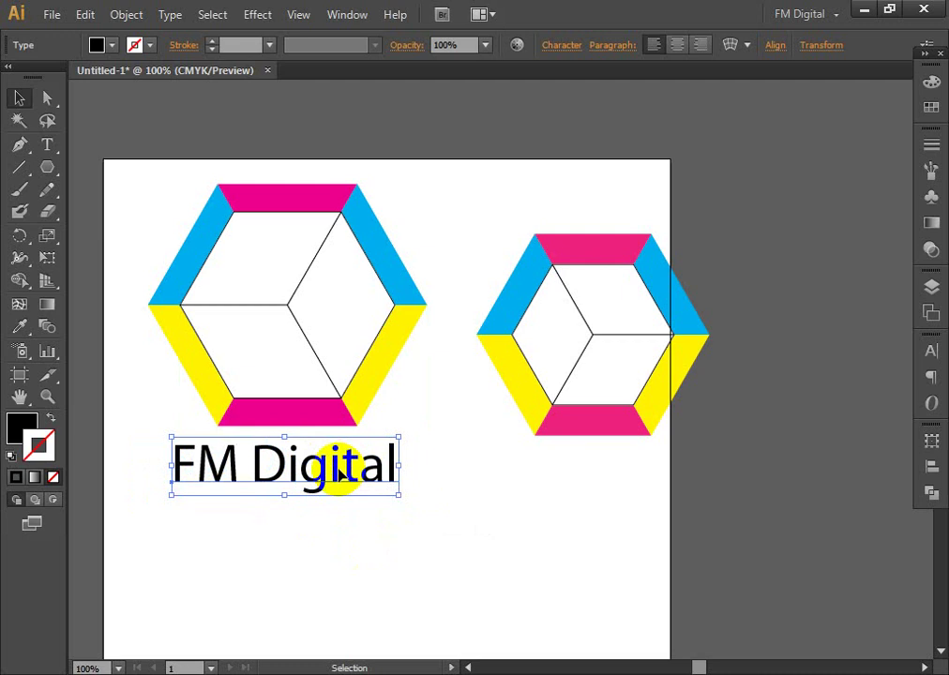
# Preview fonts on the "FM Digital" text, starting from Mutlu Ornamental, and set it to Nirmala UI.
pyautogui.click(938, 353)
pyautogui.click(761, 363)
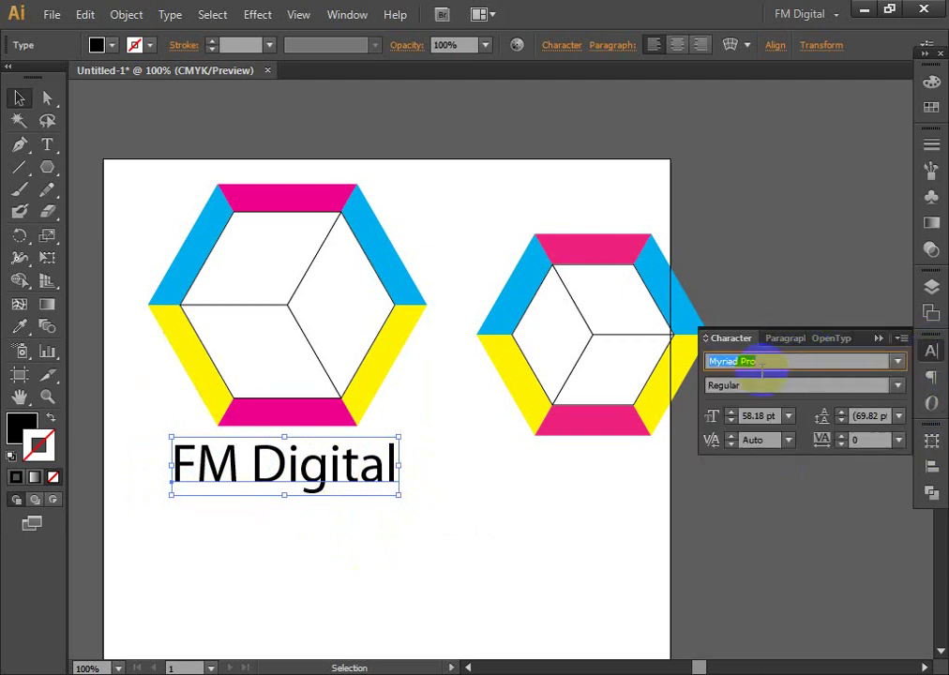
pyautogui.write('Mutlu Ornamental')
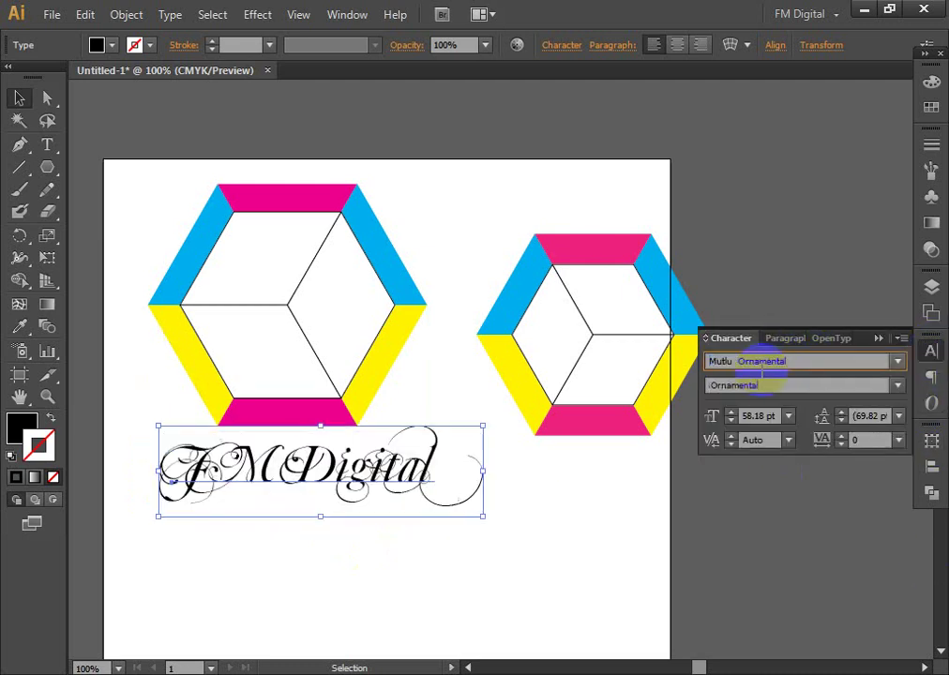
pyautogui.press('Down')
pyautogui.press('Down')
pyautogui.press('Down')
pyautogui.press('Down')
pyautogui.press('Down')
pyautogui.press('Down')
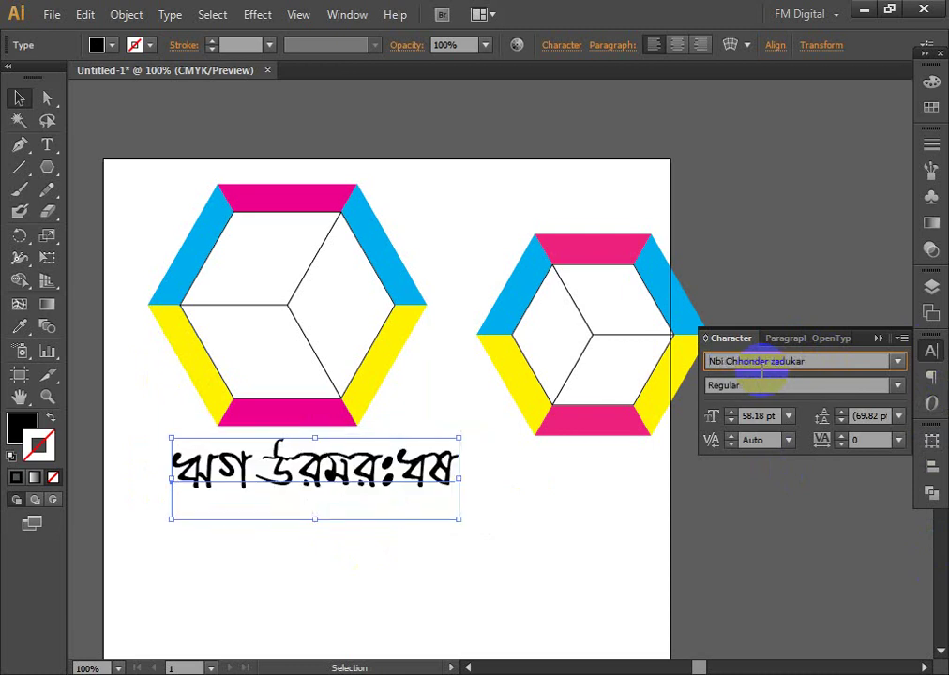
pyautogui.press('Down')
pyautogui.press('Down')
pyautogui.press('Down')
pyautogui.press('Down')
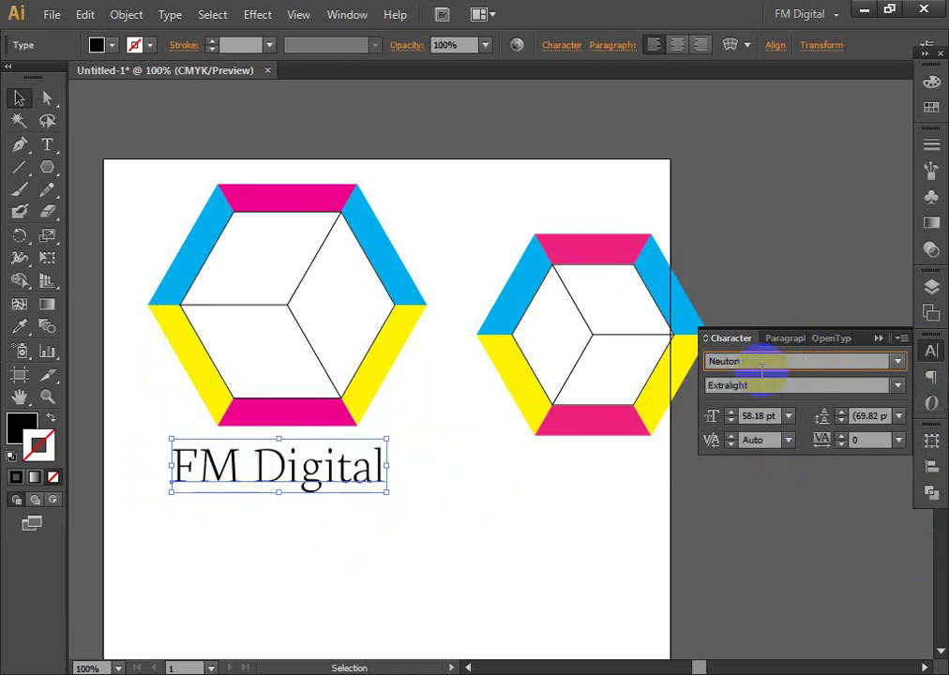
pyautogui.press('Up')
pyautogui.press('Down')
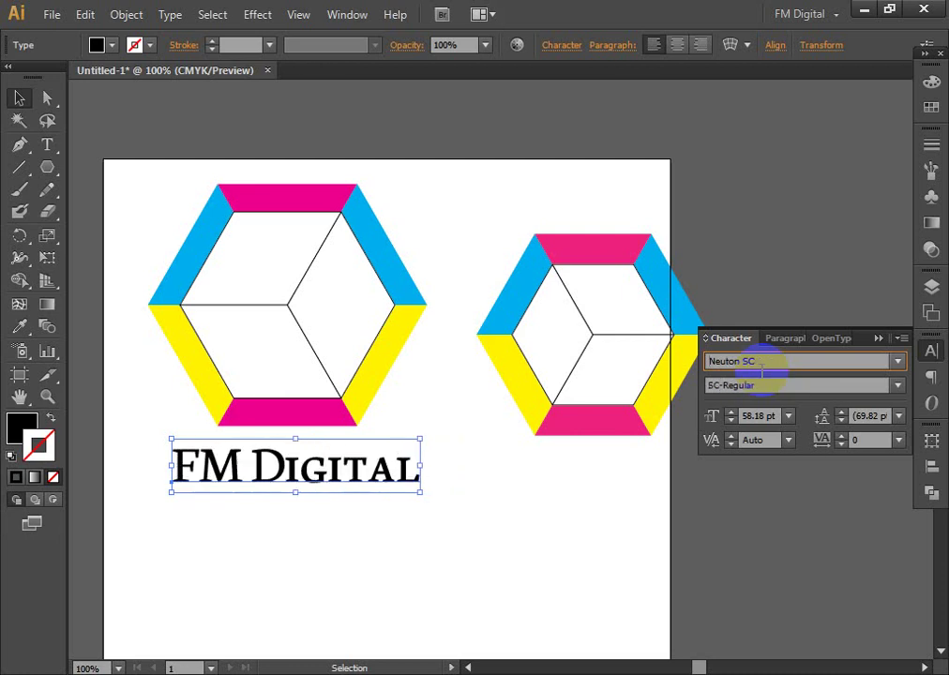
pyautogui.press('Down')
pyautogui.press('Down')
pyautogui.press('Down')
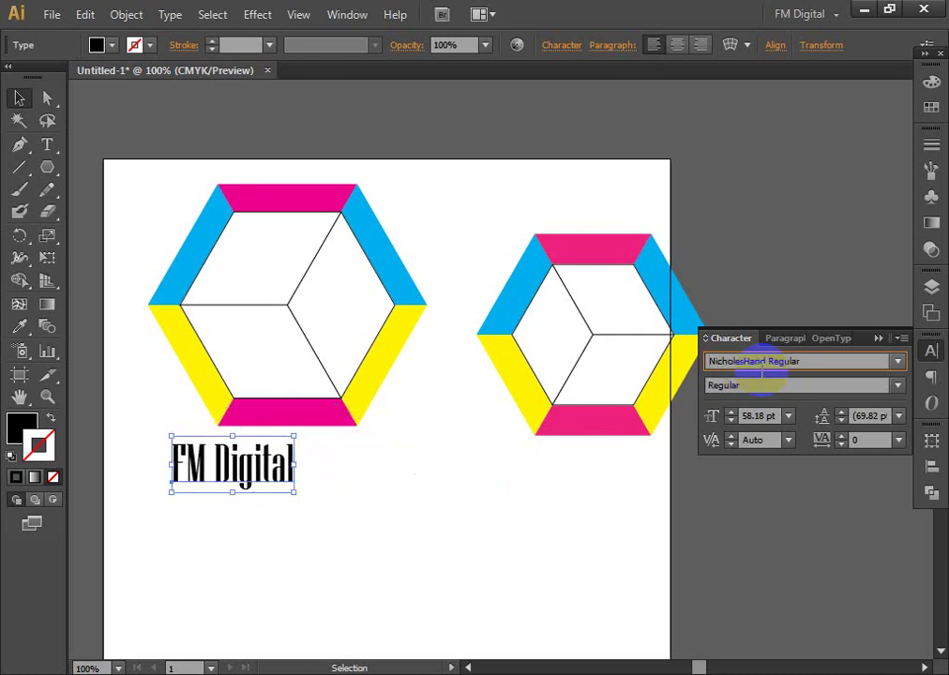
pyautogui.press('Down')
pyautogui.press('Down')
pyautogui.press('Down')
pyautogui.press('Down')
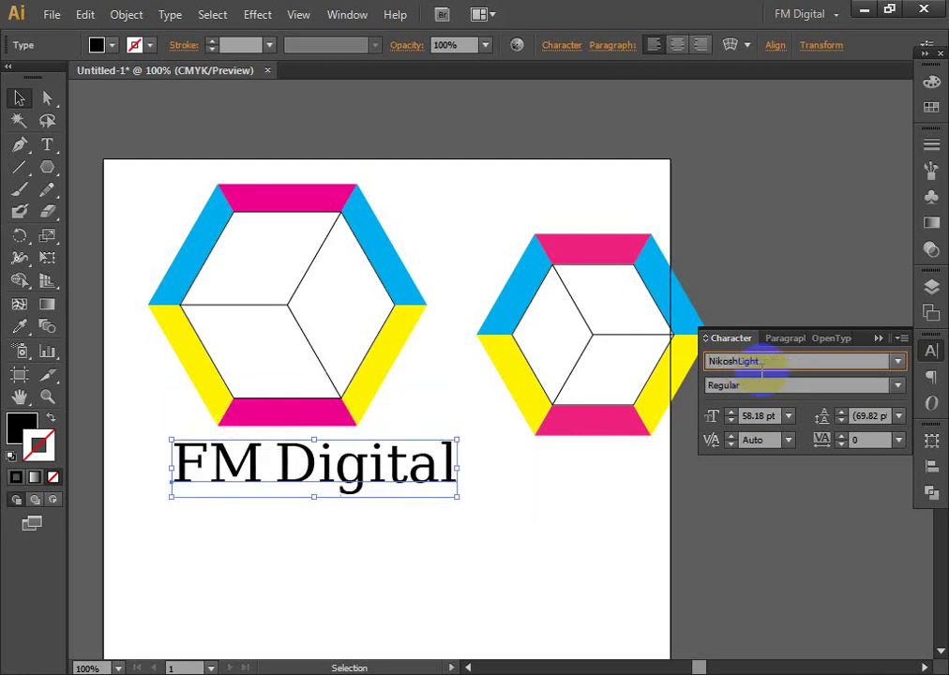
pyautogui.press('Down')
pyautogui.press('Up')
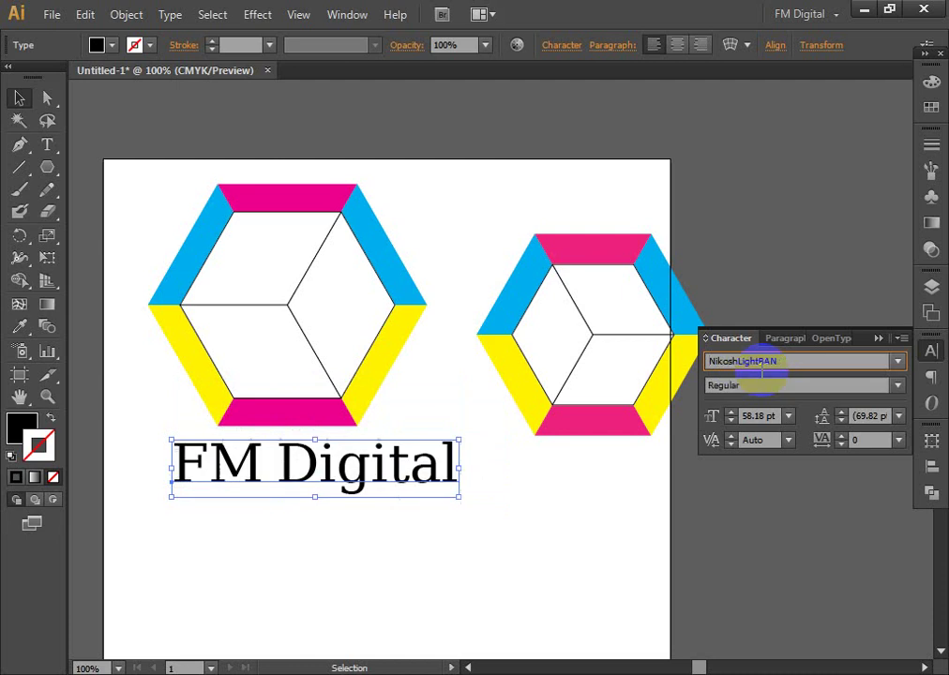
pyautogui.press('Down')
pyautogui.press('Down')
pyautogui.press('Down')
pyautogui.press('Down')
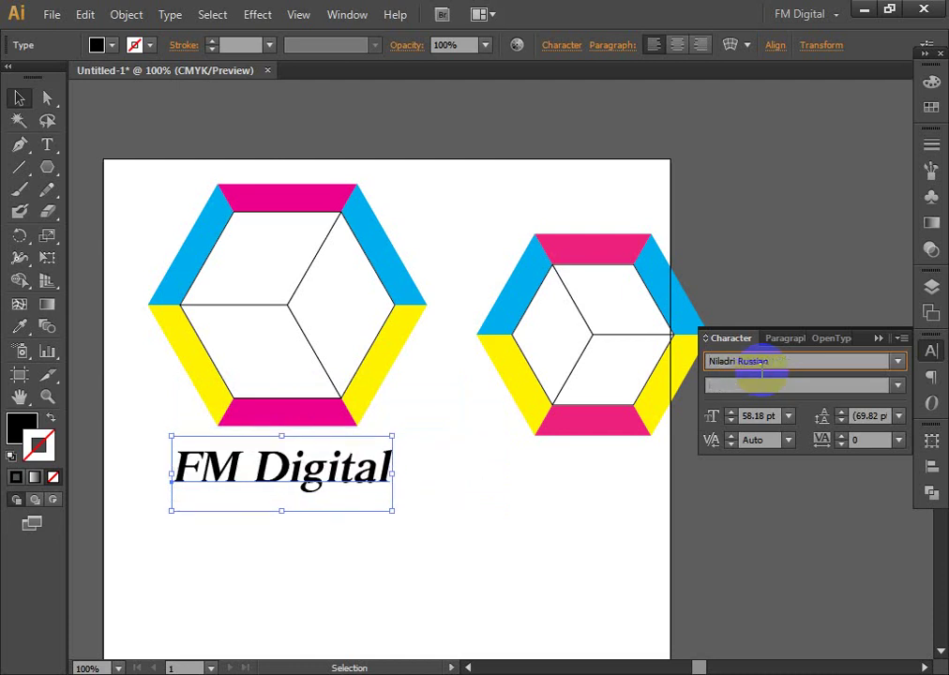
pyautogui.press('Up')
pyautogui.press('Down')
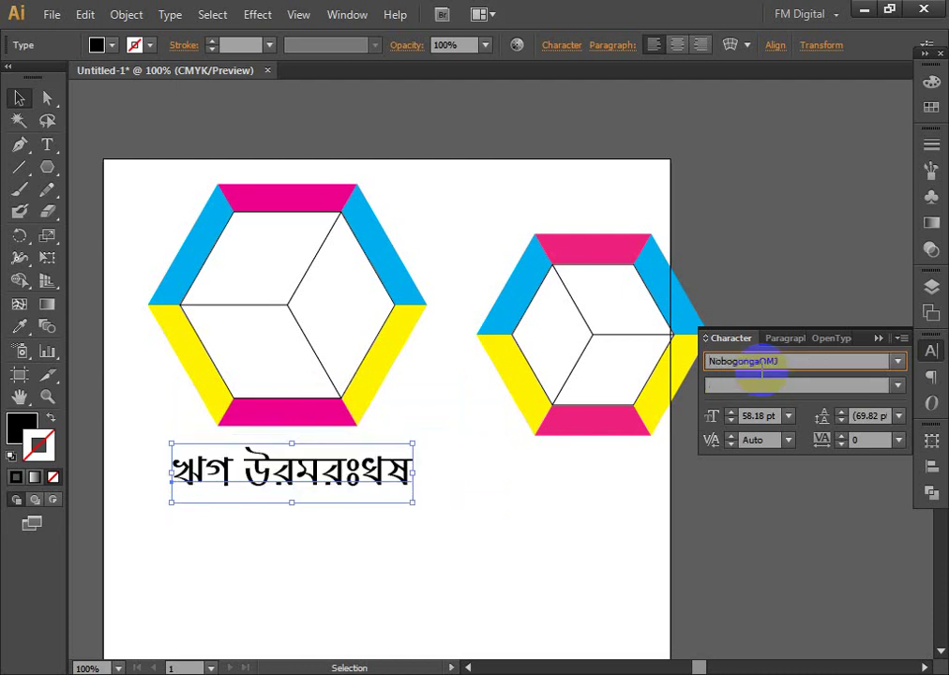
pyautogui.press('Down')
pyautogui.press('Down')
pyautogui.press('Down')
pyautogui.press('Down')
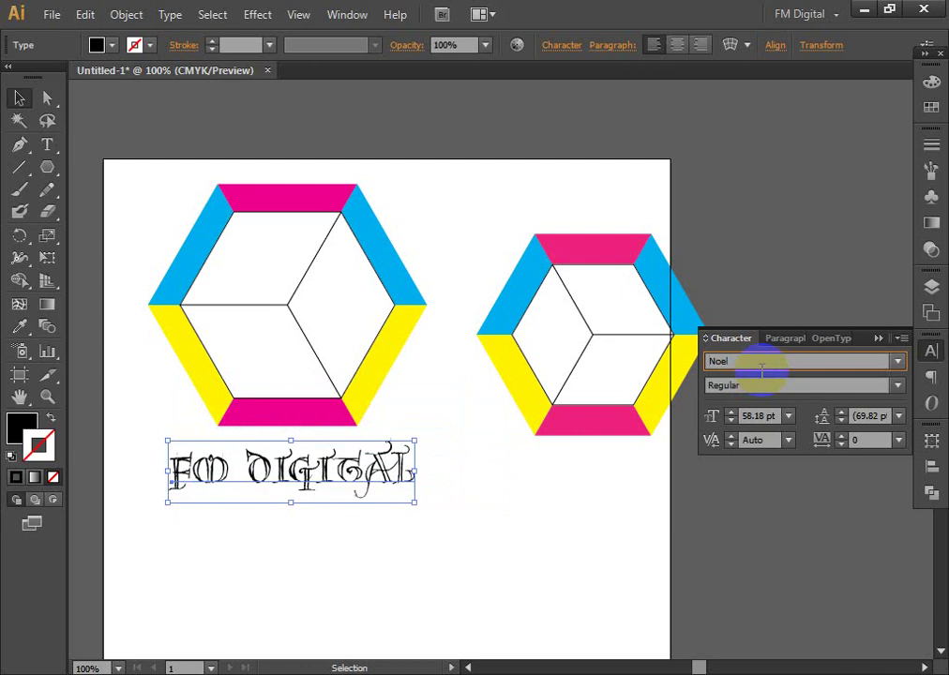
pyautogui.press('Up')
pyautogui.press('Up')
pyautogui.press('Up')
pyautogui.press('Up')
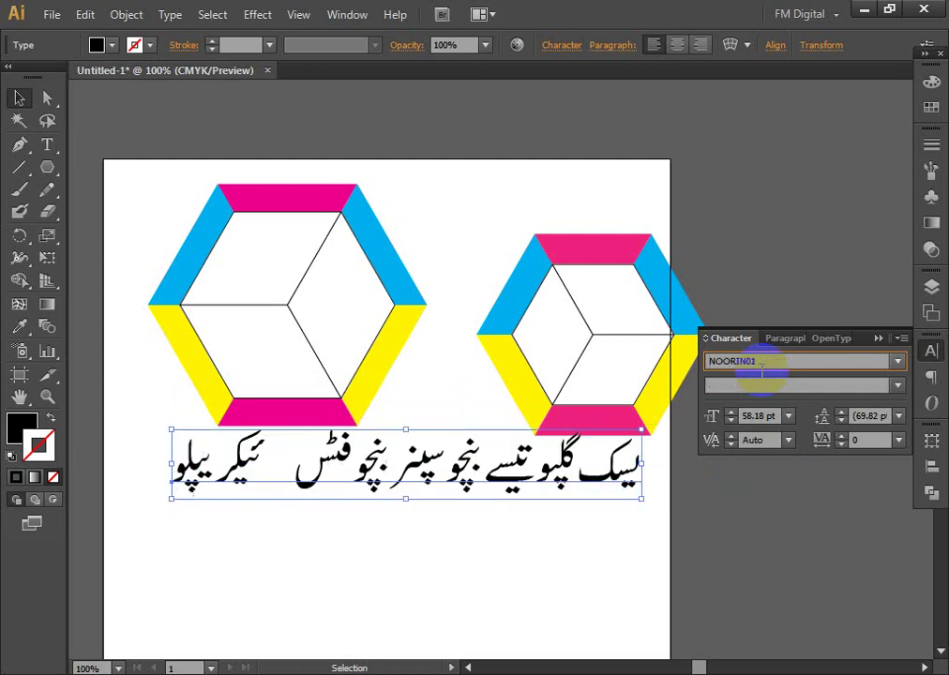
pyautogui.press('Up')
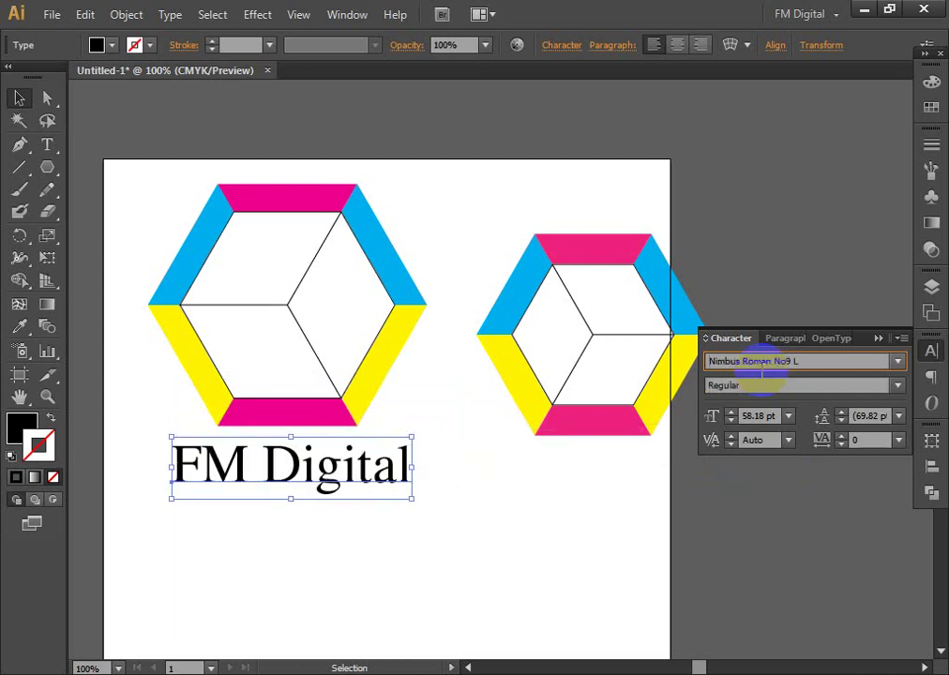
pyautogui.press('Down')
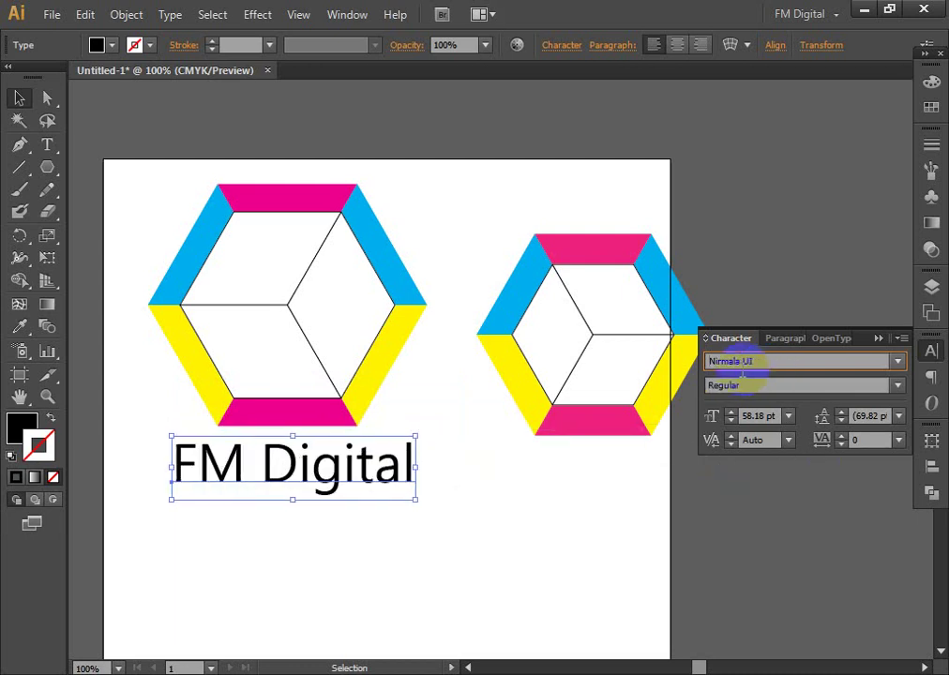
# Set the "FM Digital" text to Bold, recentre it beneath the larger hexagon and deselect it.
pyautogui.click(898, 385)
pyautogui.click(774, 433)
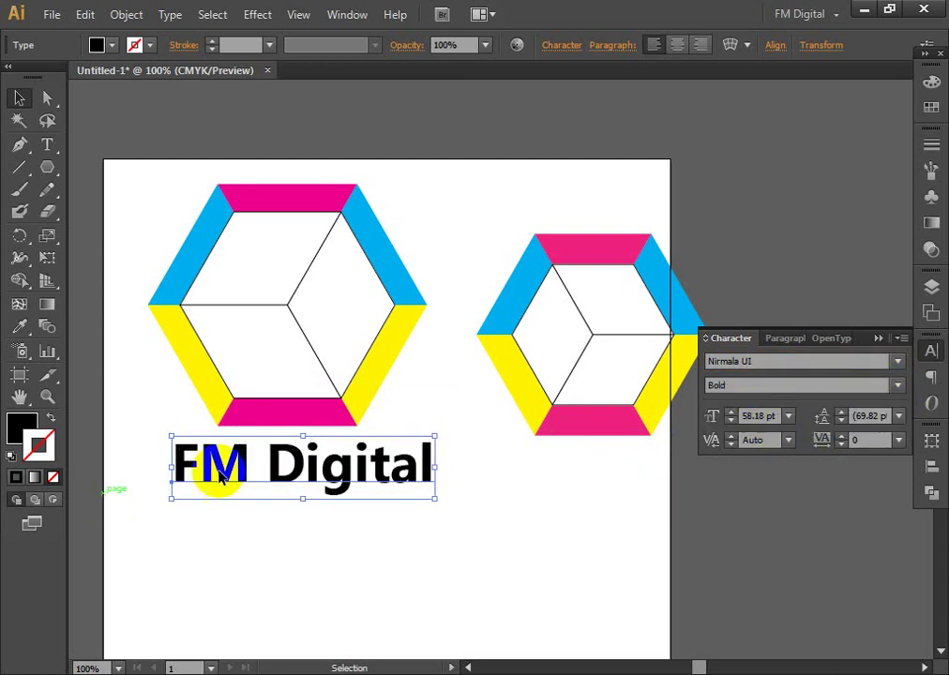
pyautogui.moveTo(317, 470); pyautogui.dragTo(277, 464)
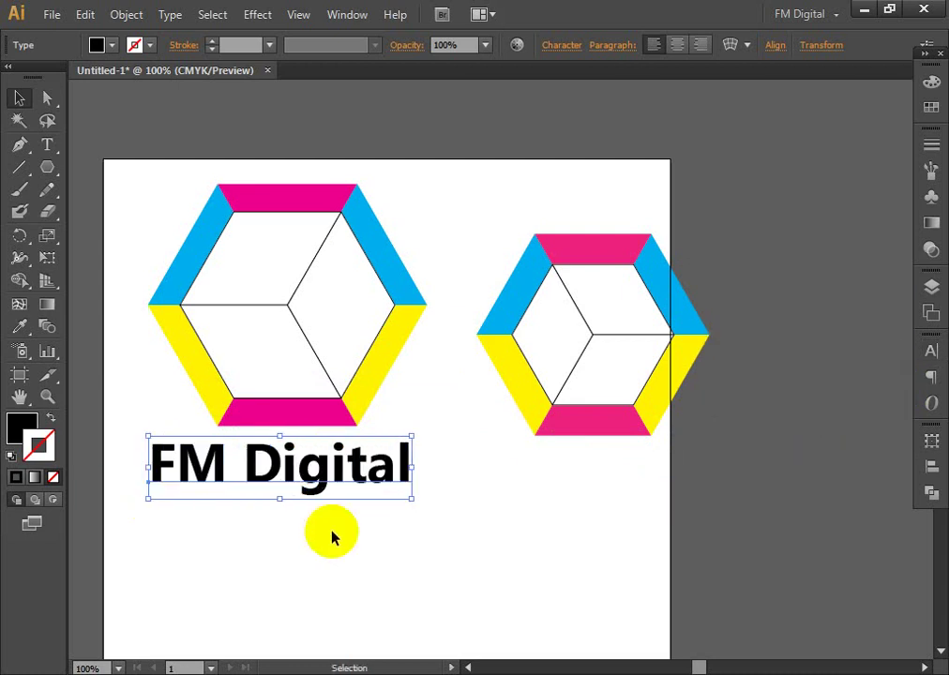
pyautogui.click(333, 537)
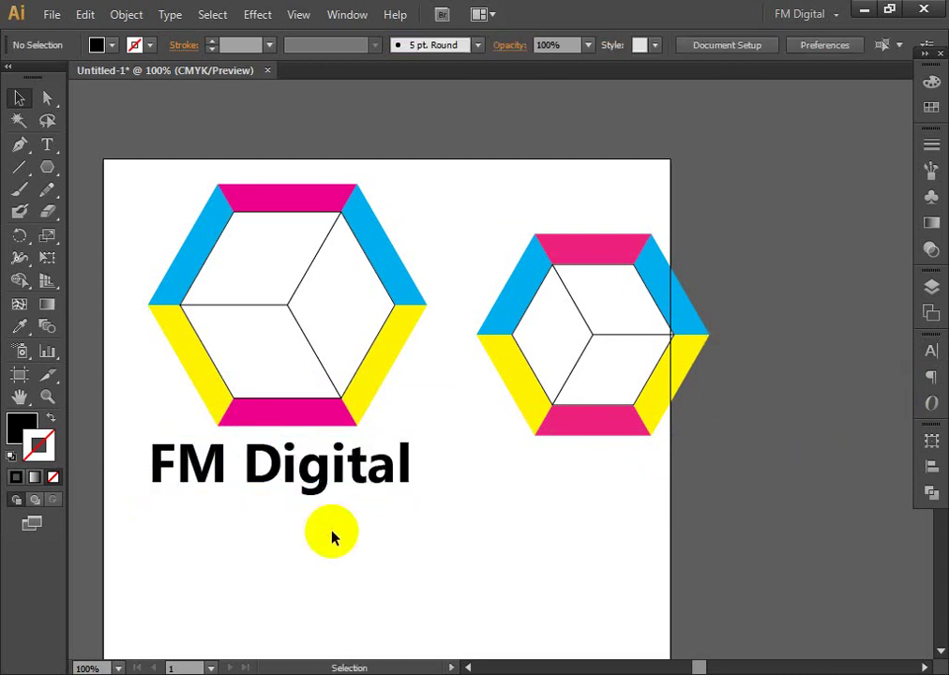